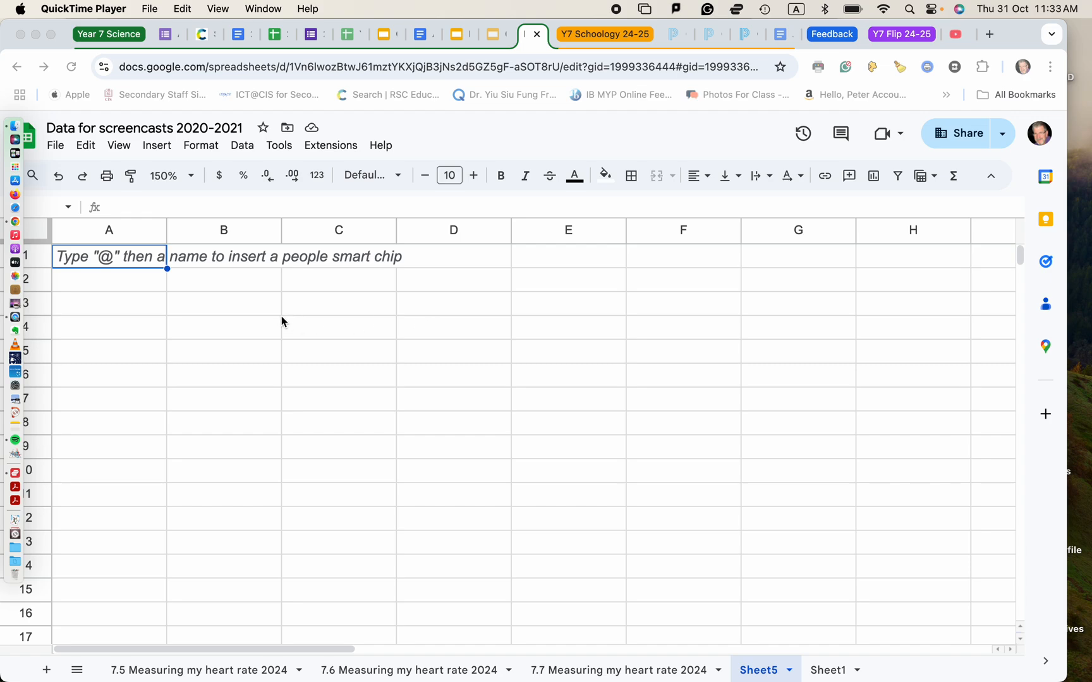
- Set the text wrapping of the entire sheet to Wrap
left_click(37, 230)
left_click(37, 230)
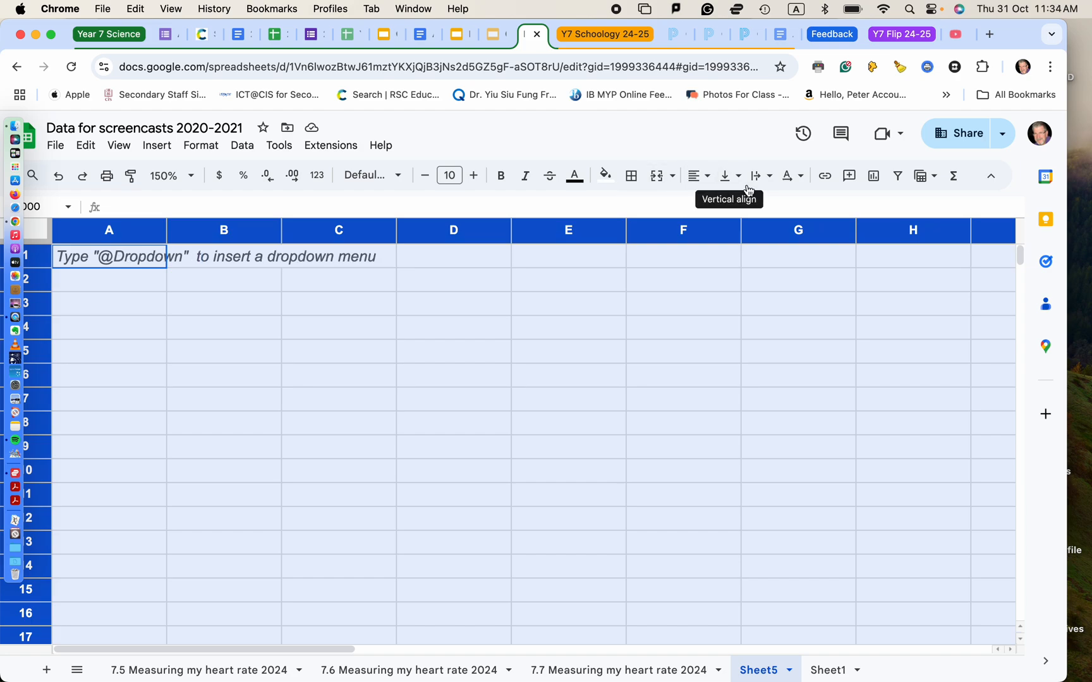
left_click(767, 181)
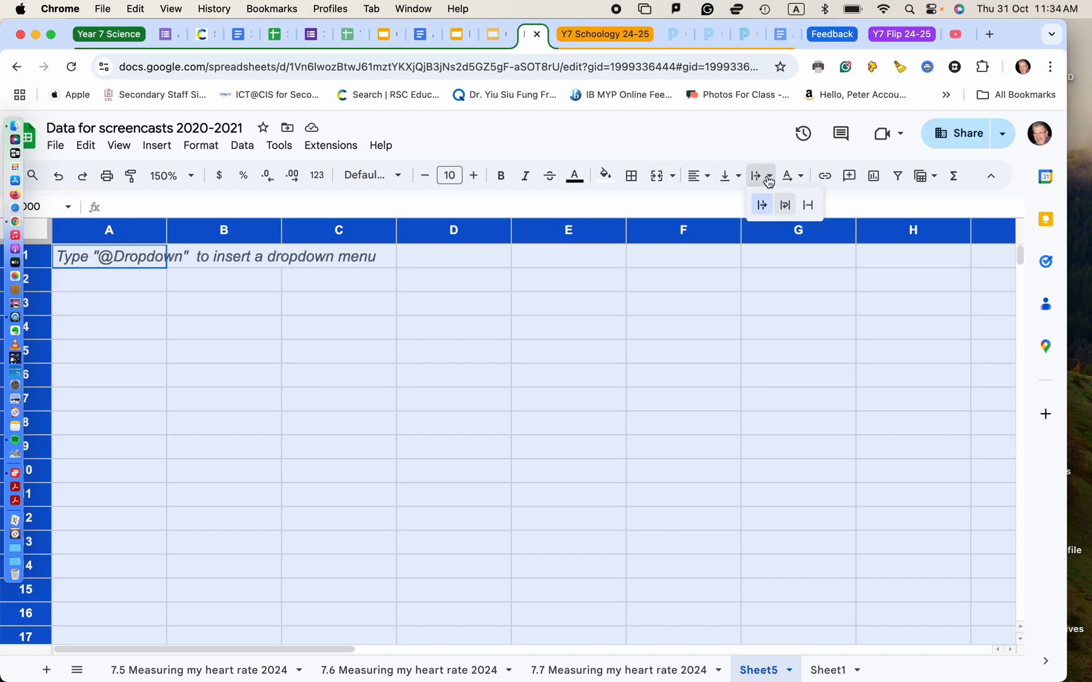
left_click(785, 205)
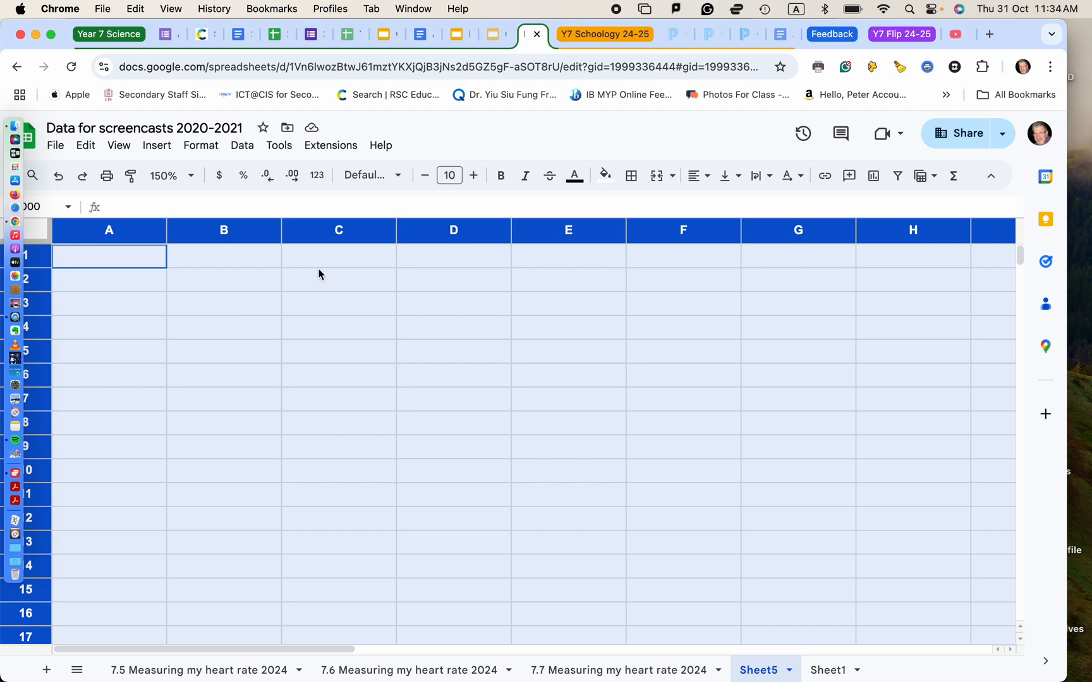
- Align all cells of the sheet to the center horizontally and to the middle vertically
left_click(709, 177)
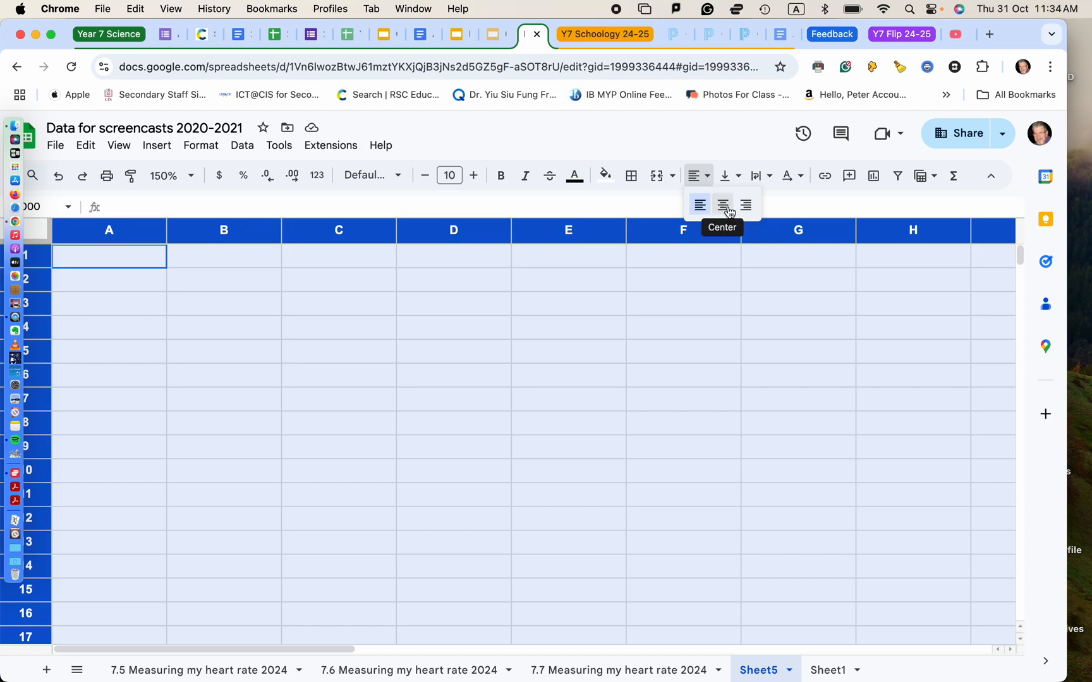
left_click(723, 206)
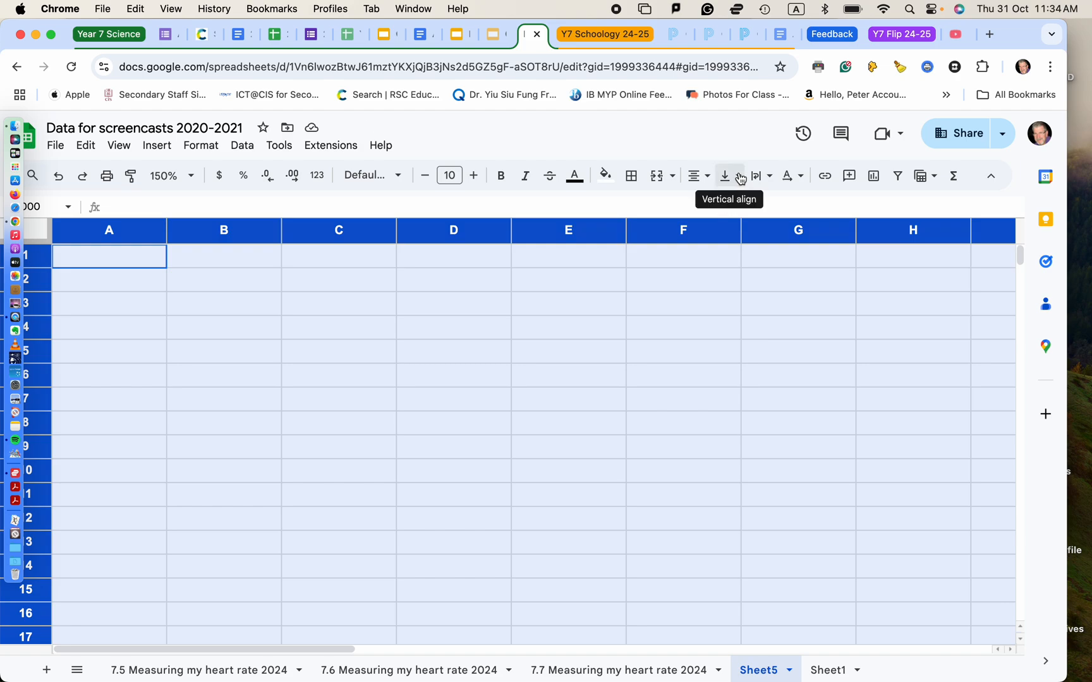
left_click(739, 183)
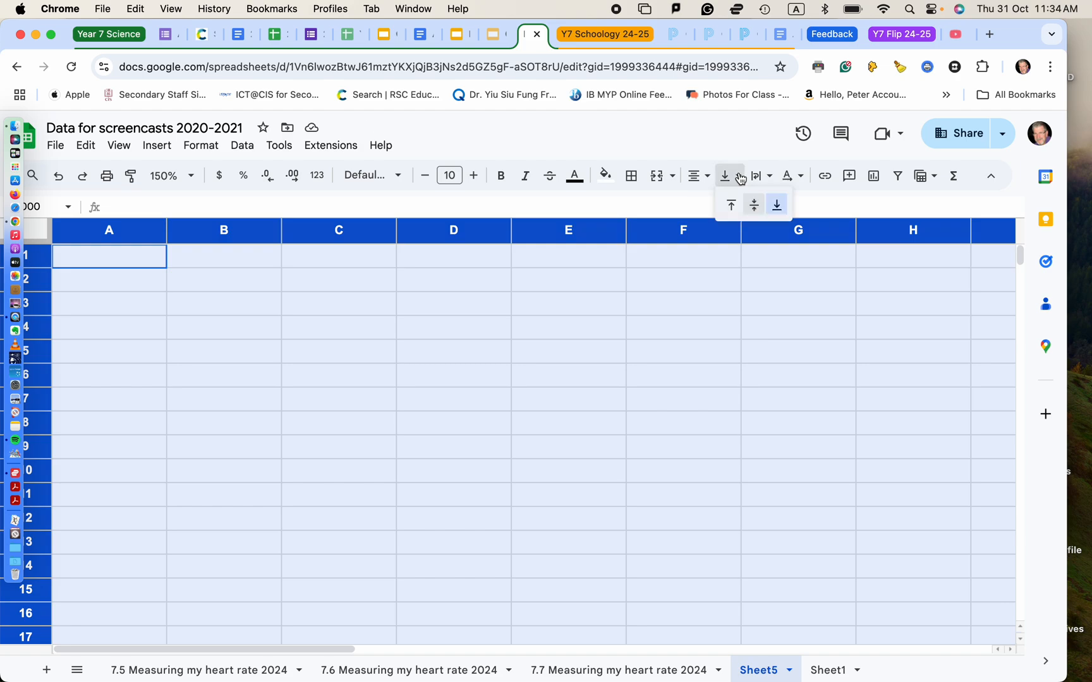
left_click(755, 211)
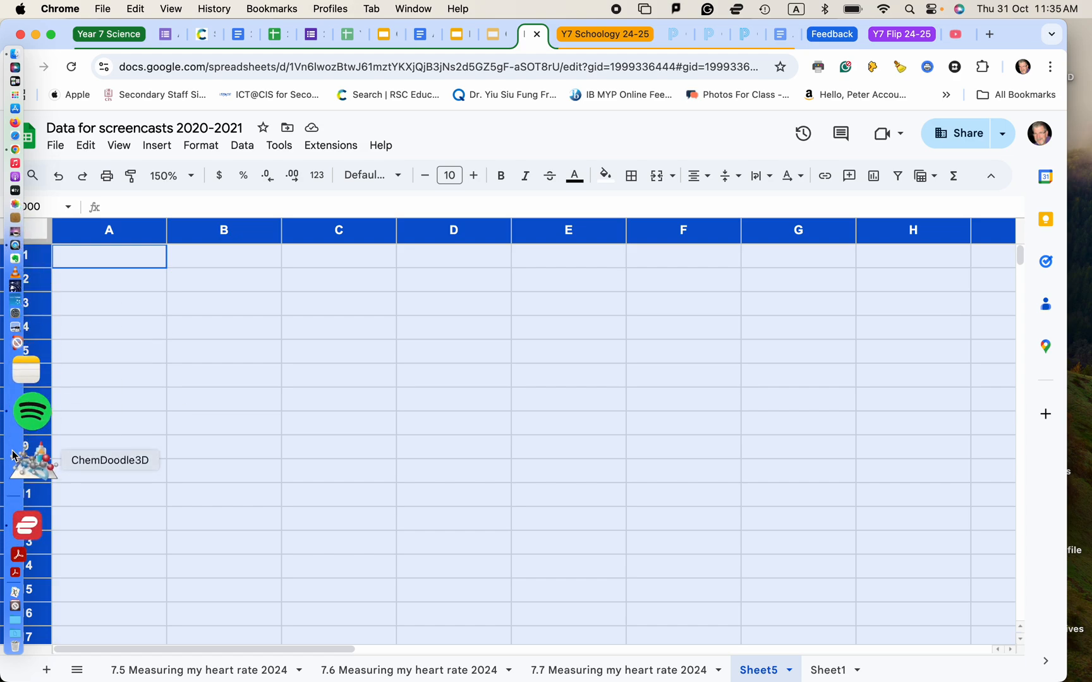
- Enter the column heading "time i am doing Jumping Jacks (s)" in cell B4
left_click(239, 330)
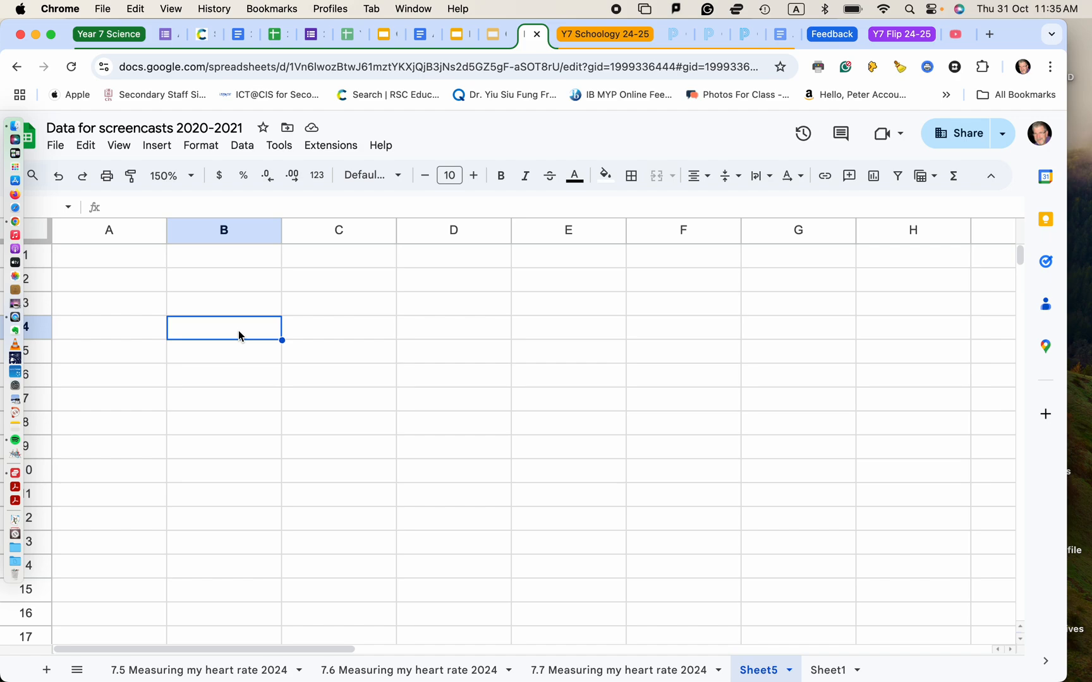
type("time ")
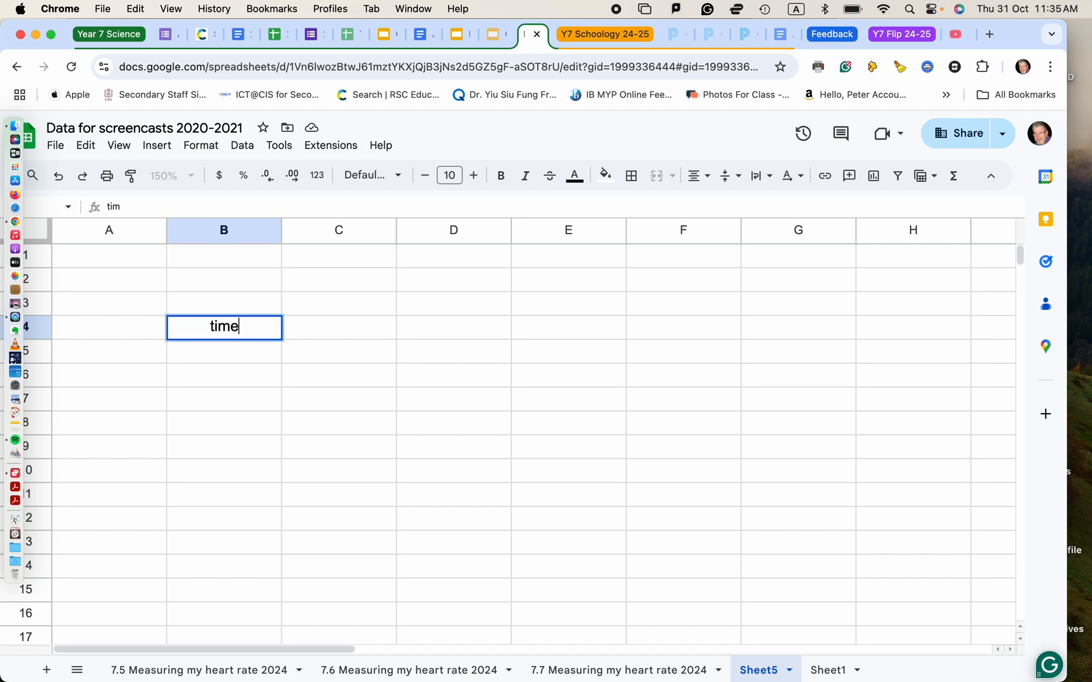
type("i am d")
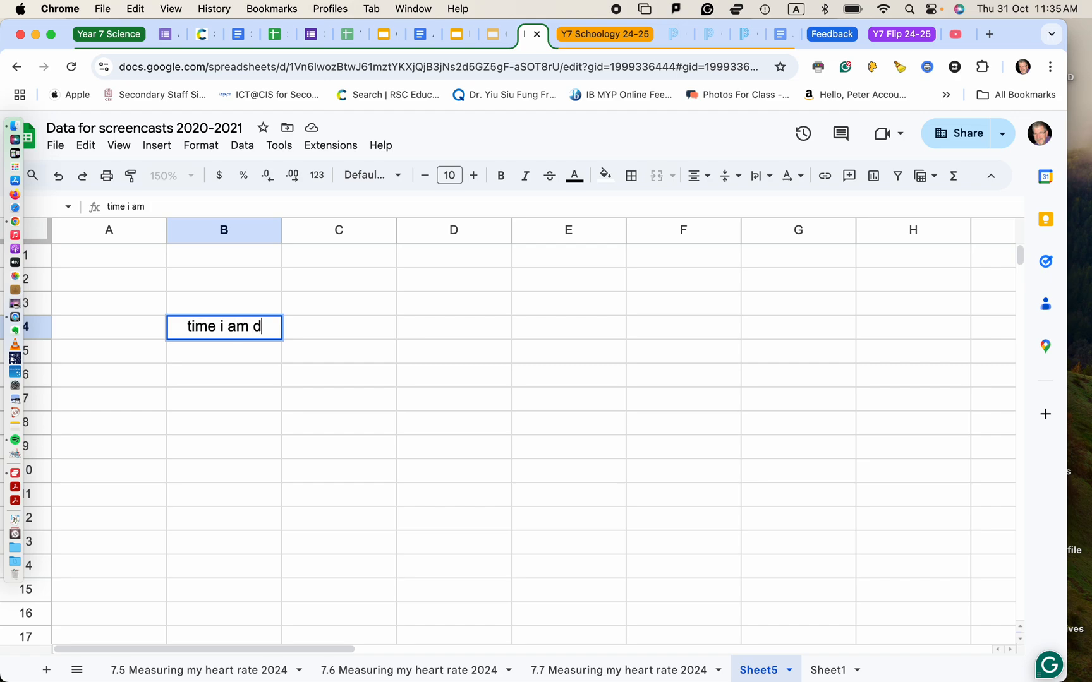
type("oing Jum")
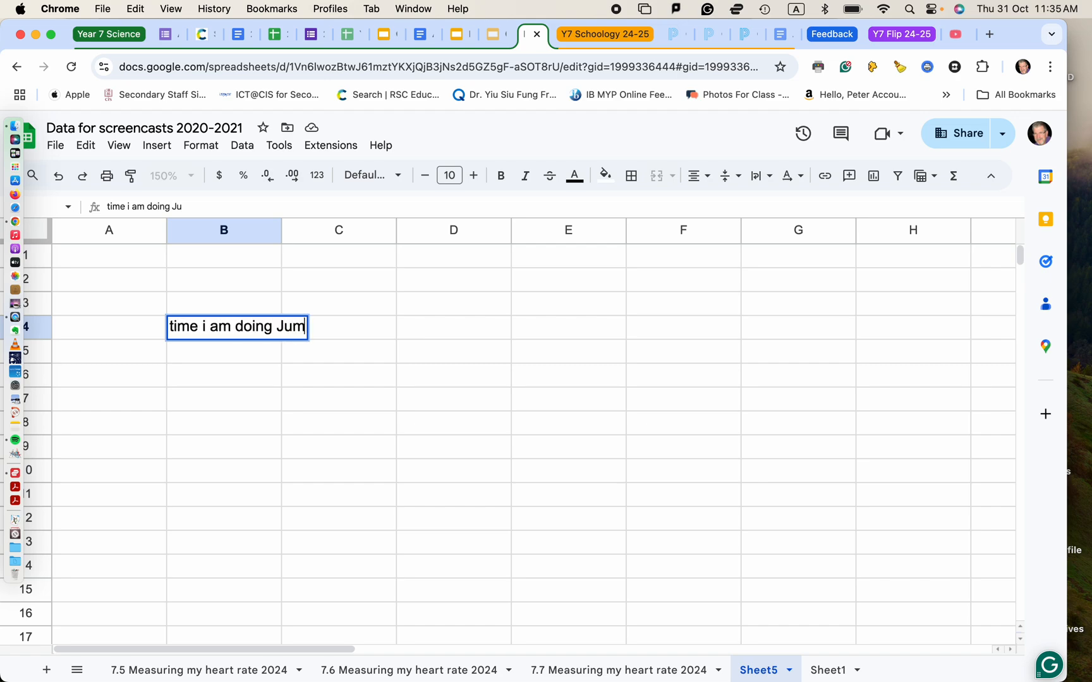
type("poing ")
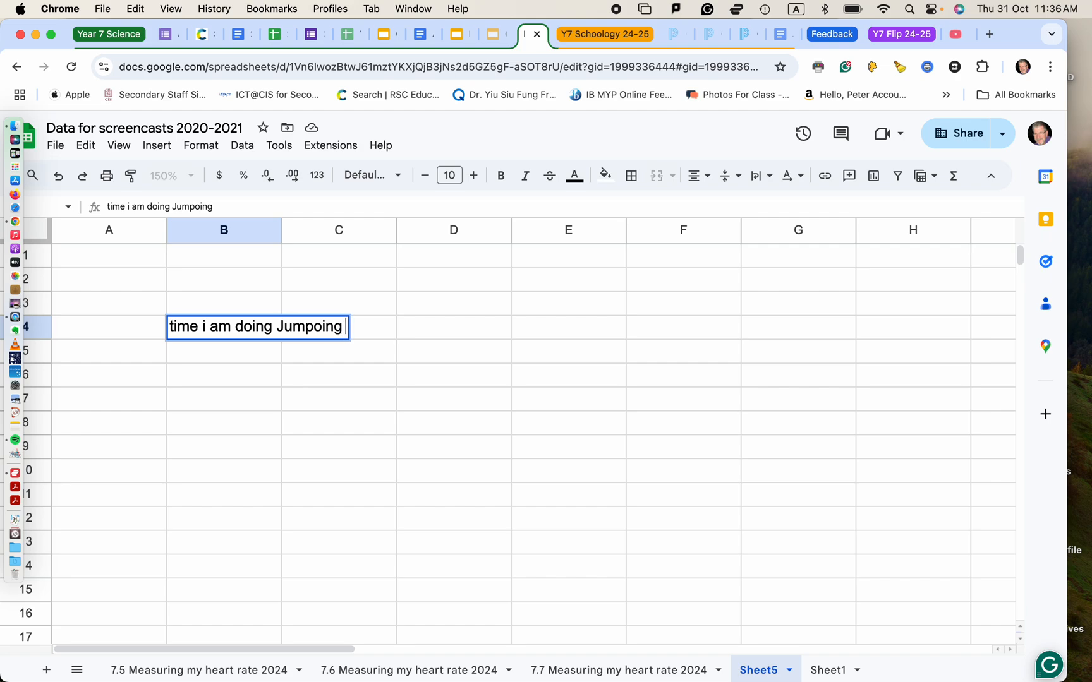
type("Jack")
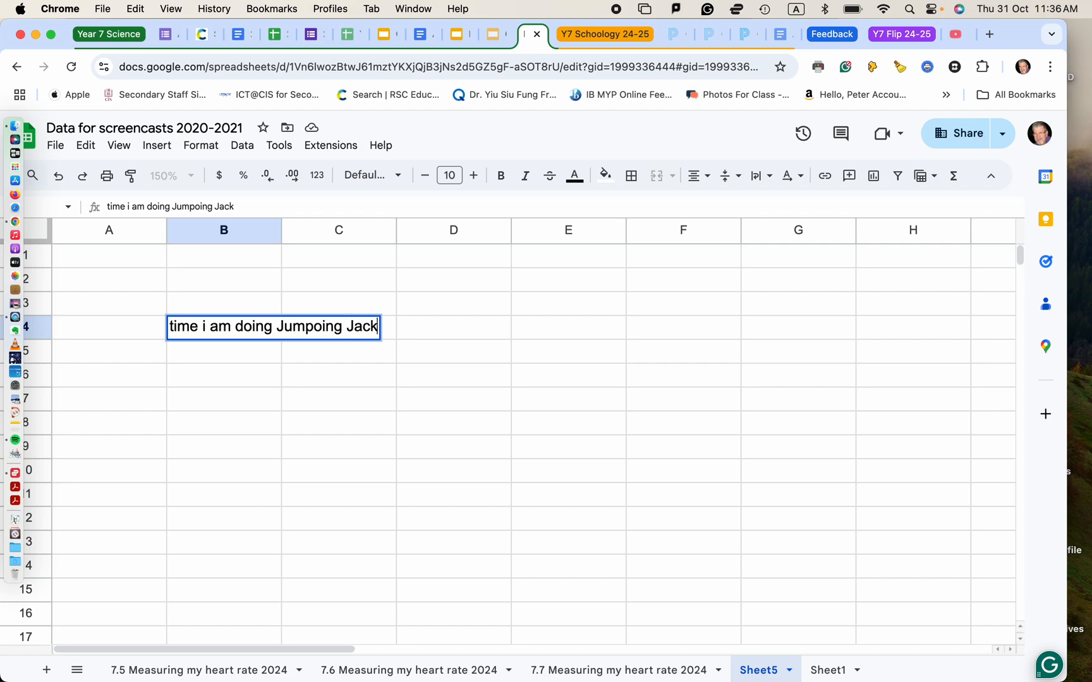
type("s")
left_click(321, 321)
key("BackSpace")
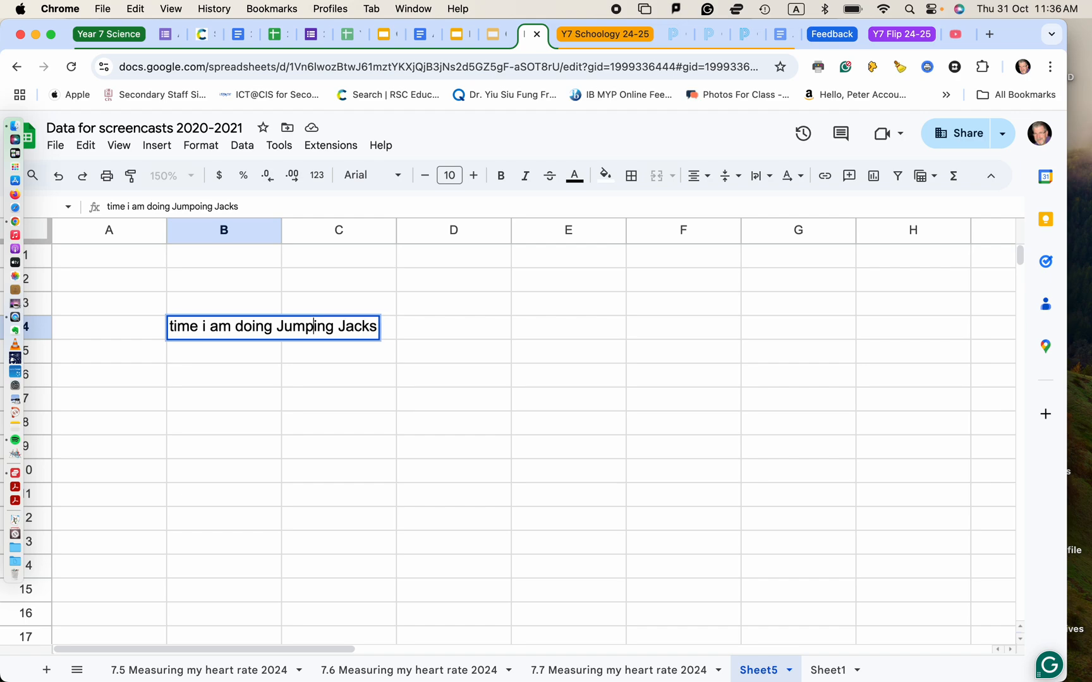
left_click(375, 325)
type("(s)")
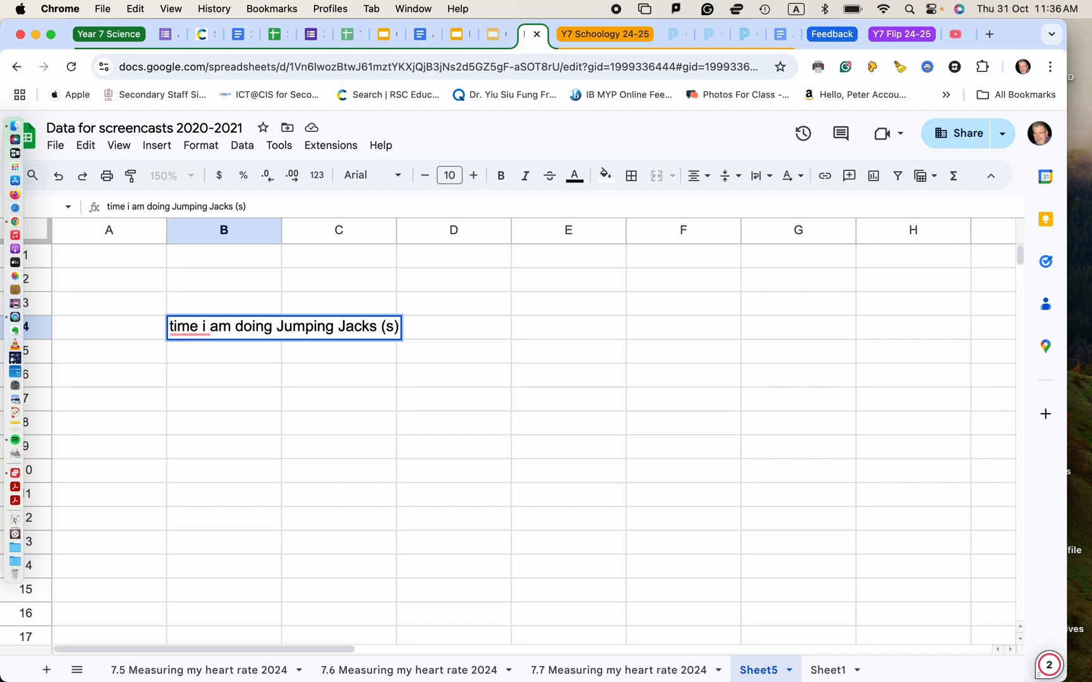
- Capitalize "Time" and "I" in the B4 heading so it reads "Time I am doing Jumping Jacks (s)"
left_click(175, 327)
key("BackSpace")
type("T")
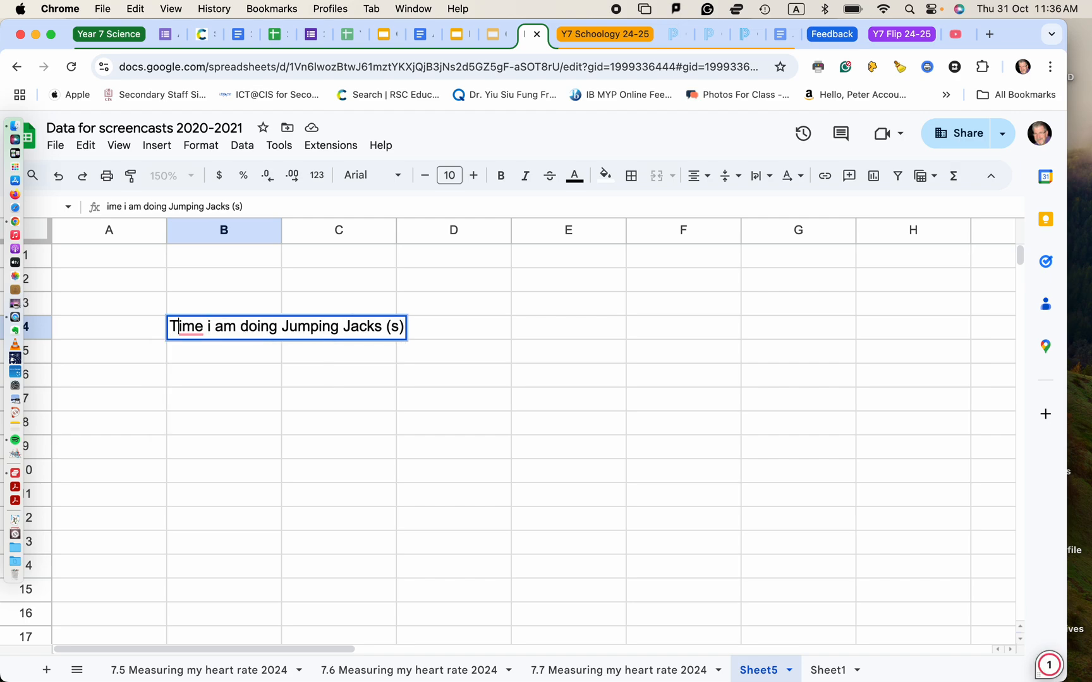
left_click(211, 326)
key("BackSpace")
type("I")
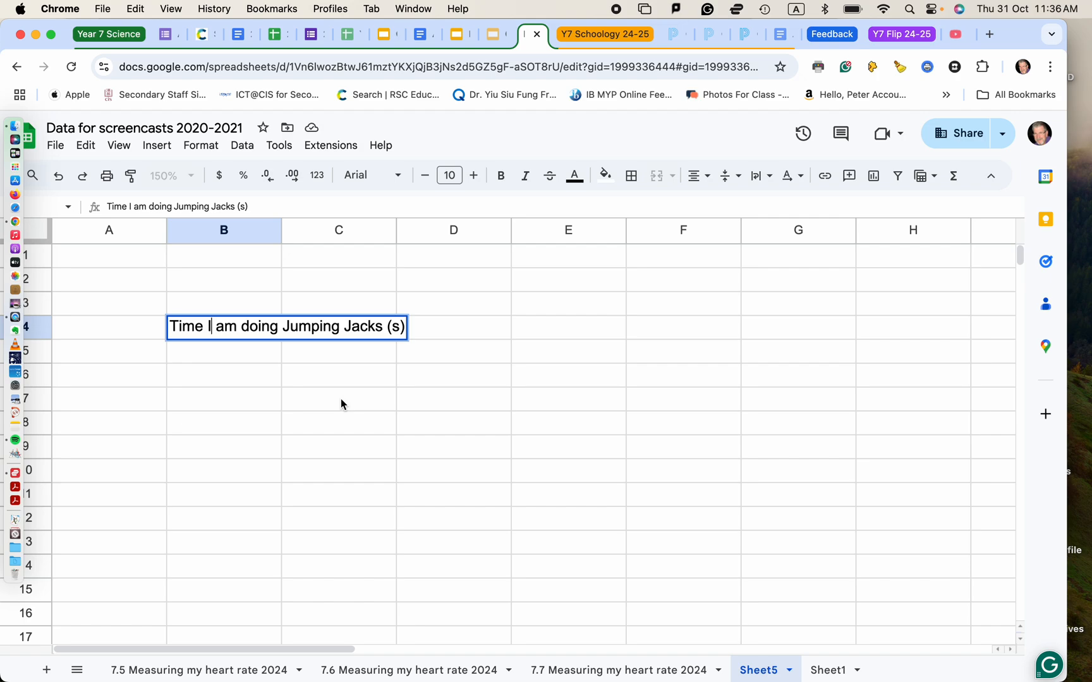
key("Return")
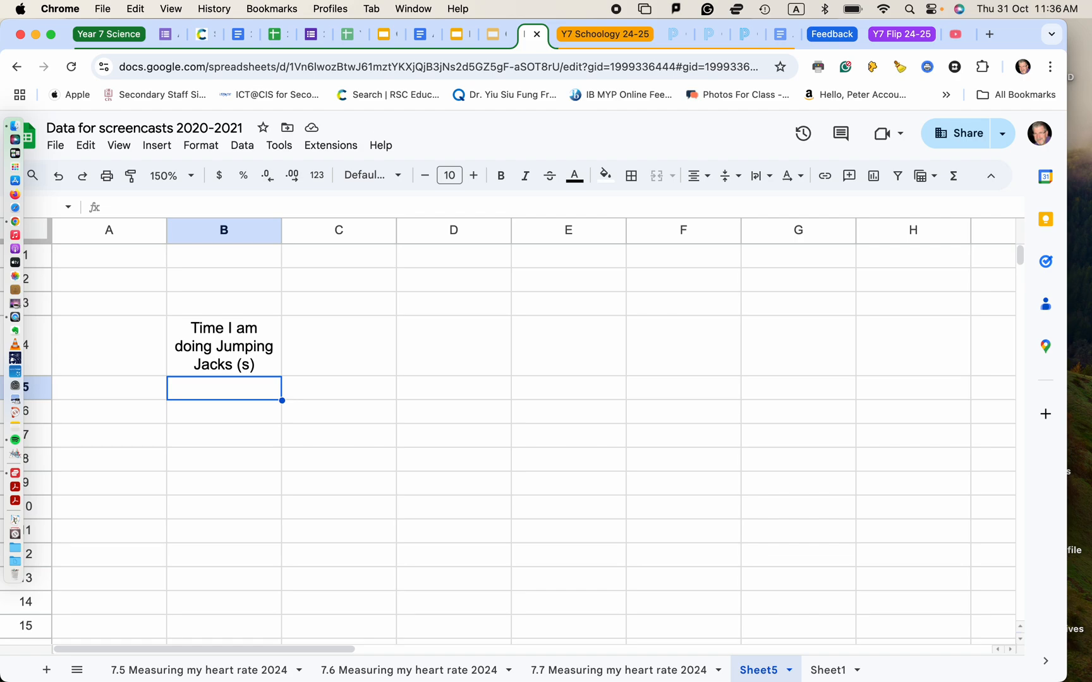
- Fill the cells below the time heading, B5 to B11, with resting, 15, 30, 45, 60, 75 and 90
type("r")
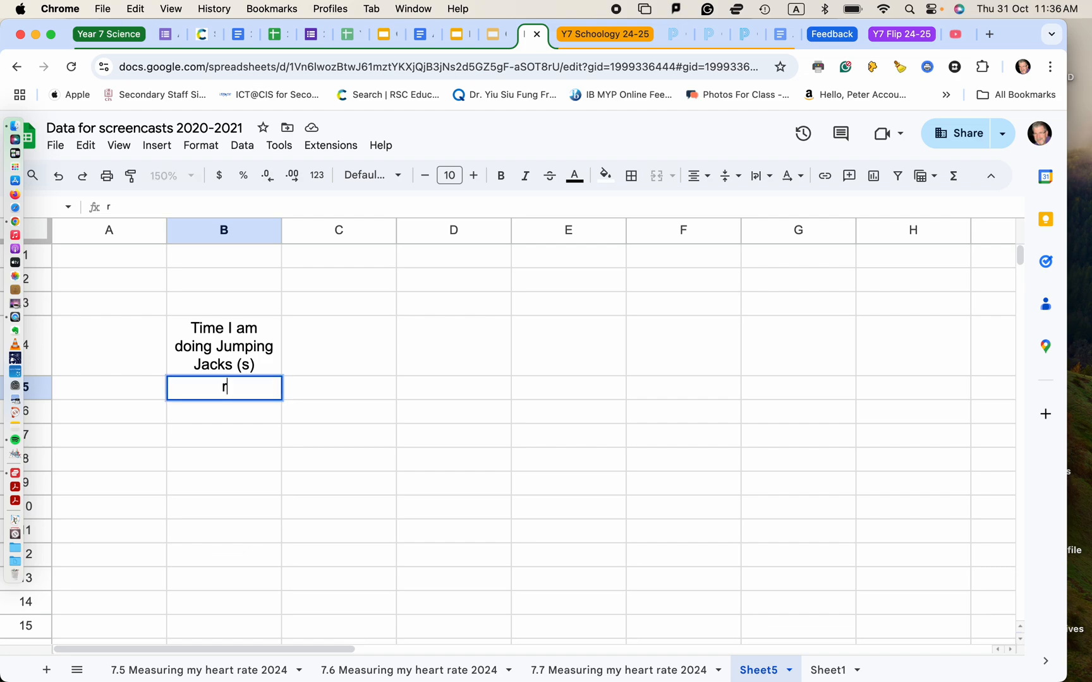
type("esting")
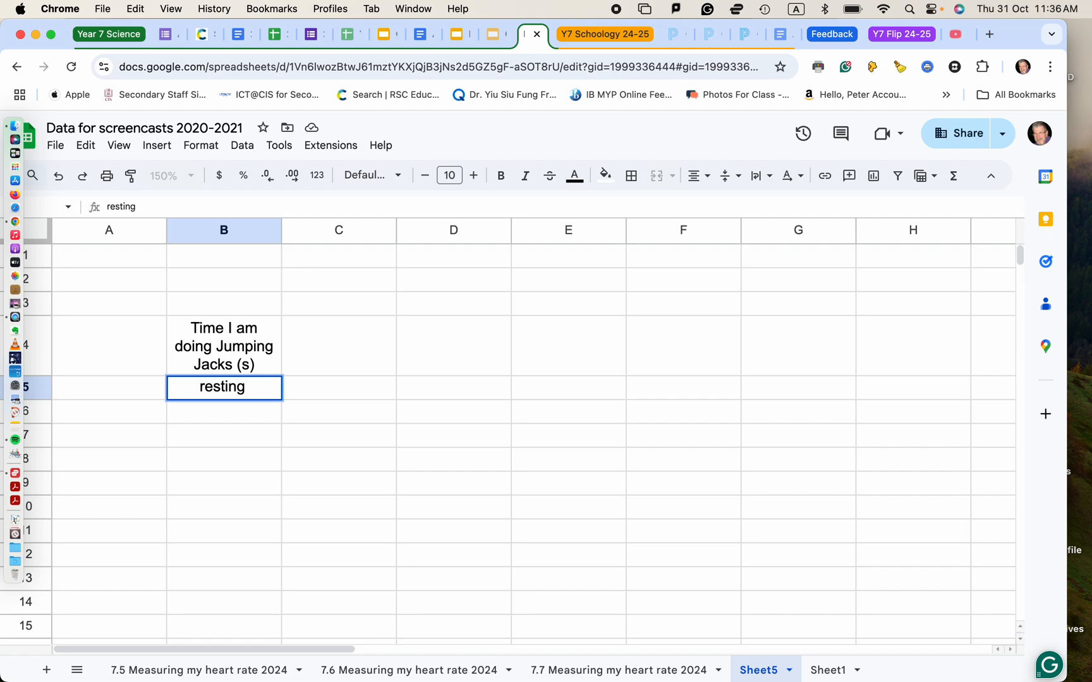
left_click(234, 412)
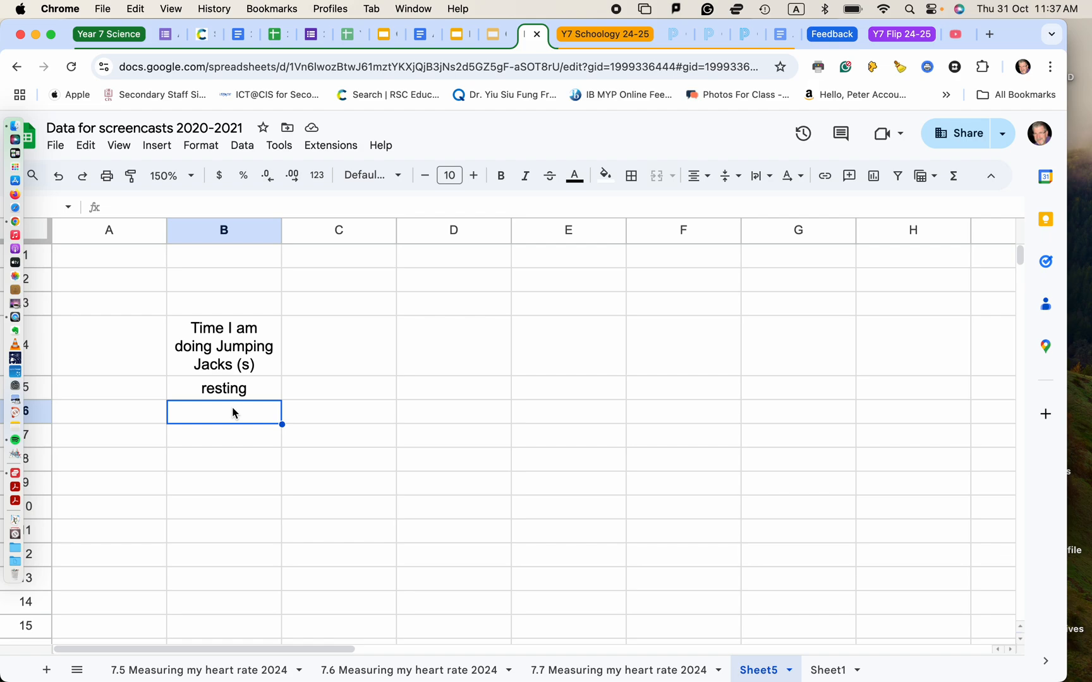
type("15")
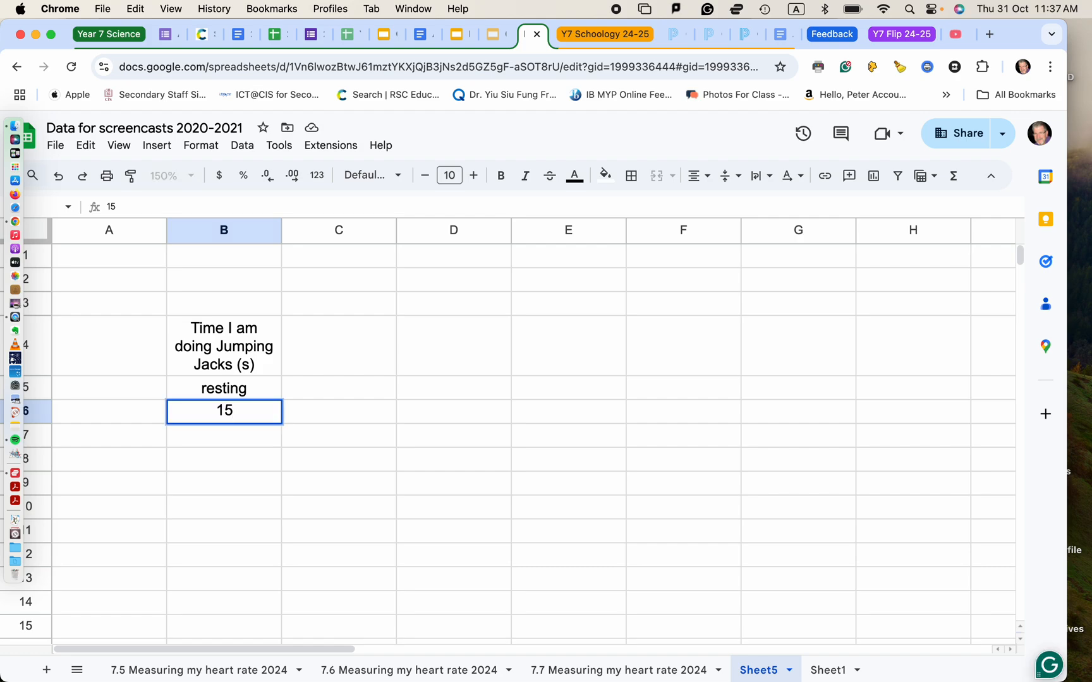
key("Return")
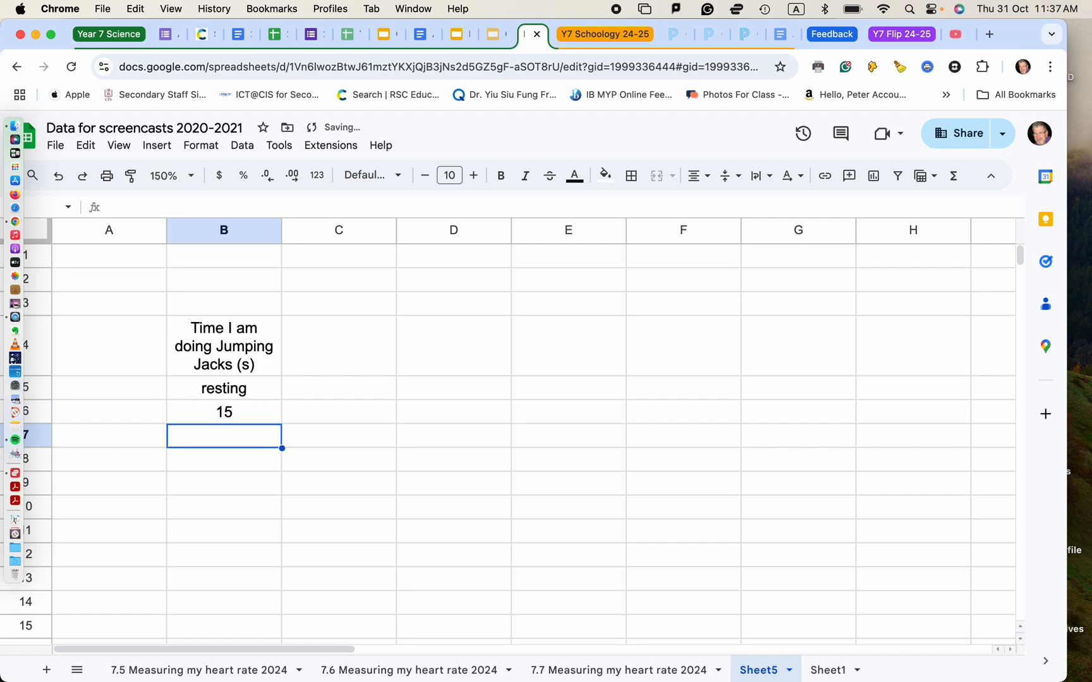
type("30")
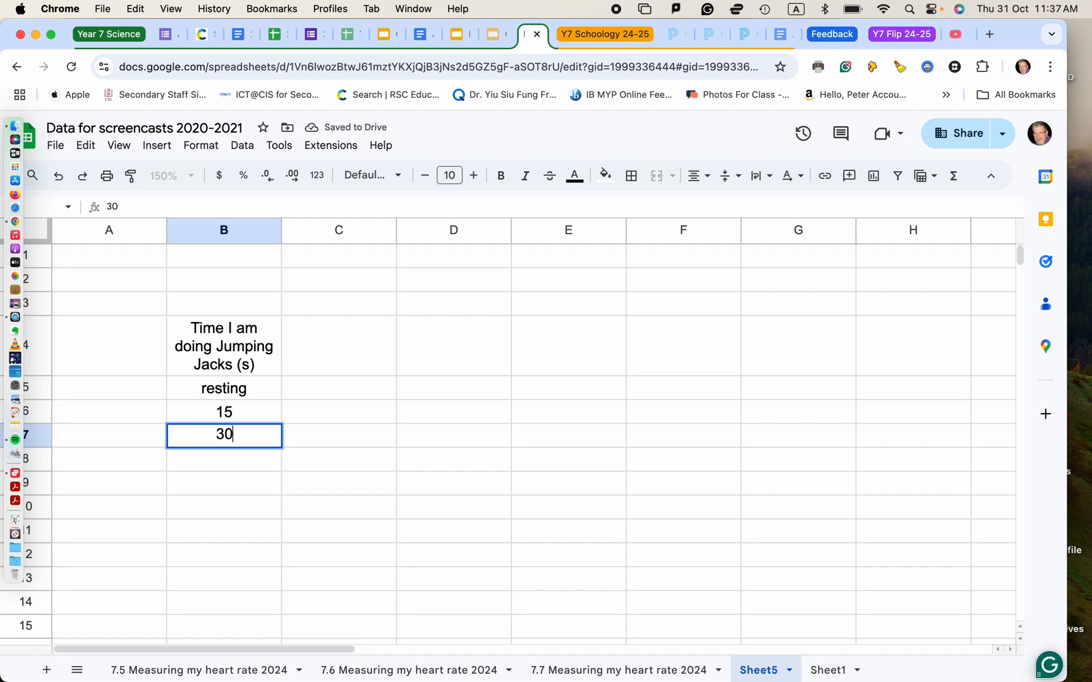
key("Return")
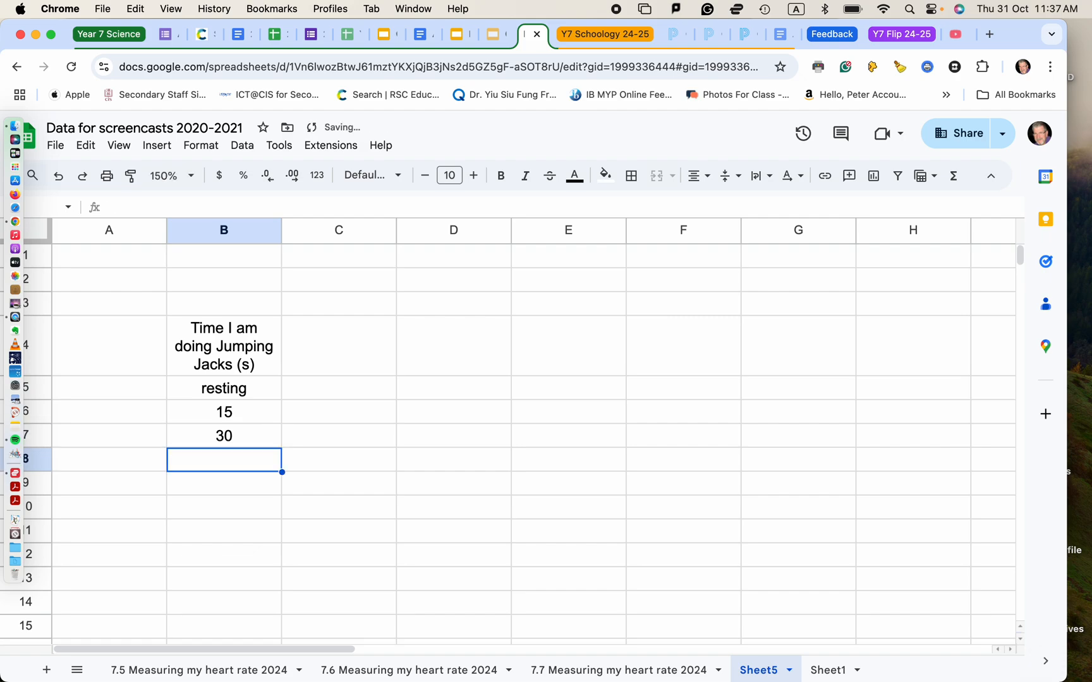
type("45")
key("Return")
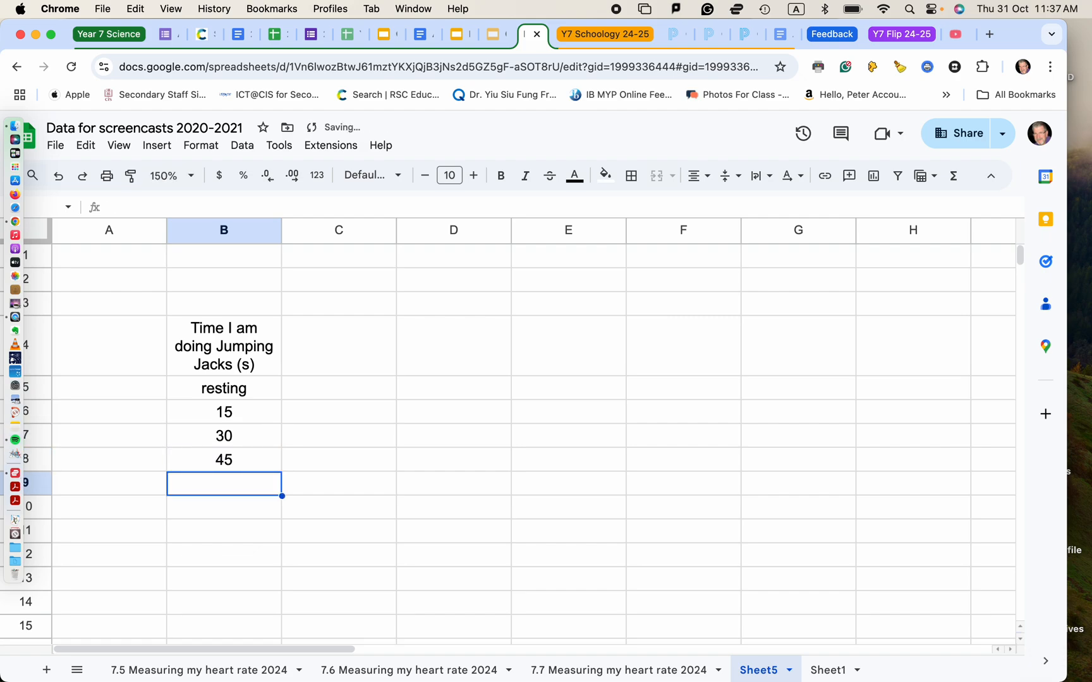
type("60")
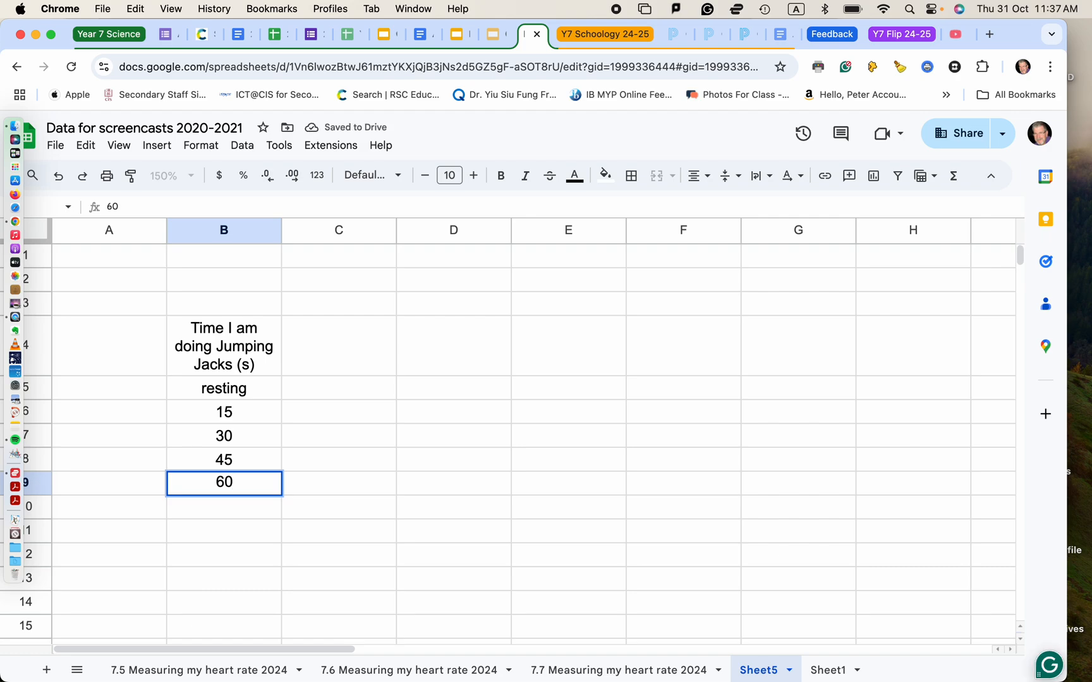
key("Return")
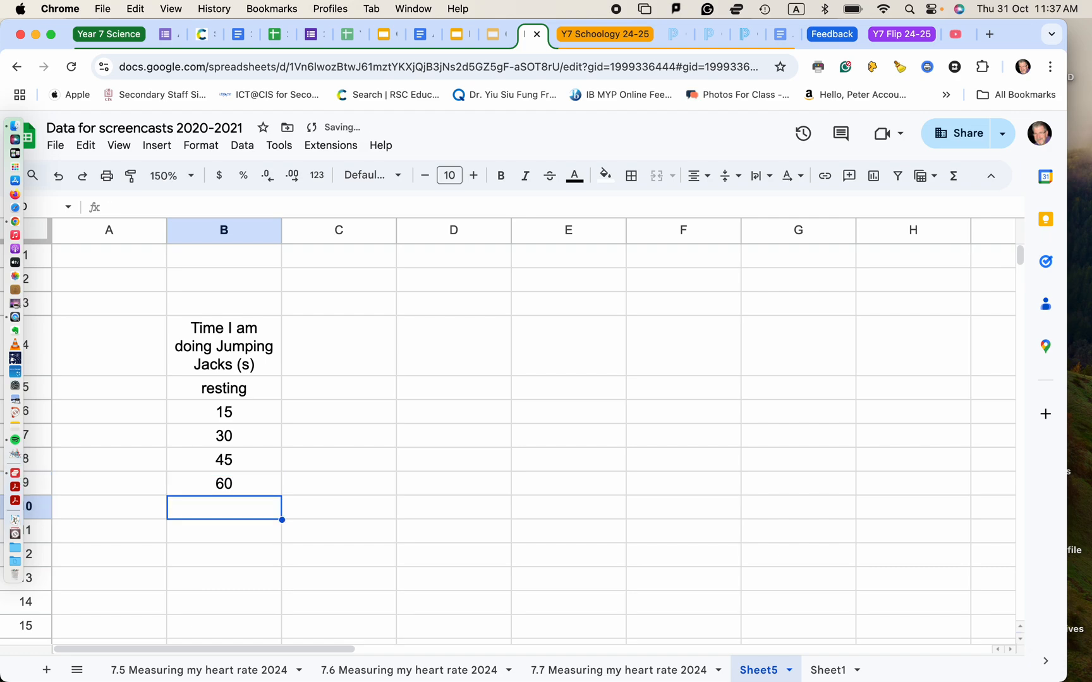
type("75")
key("Return")
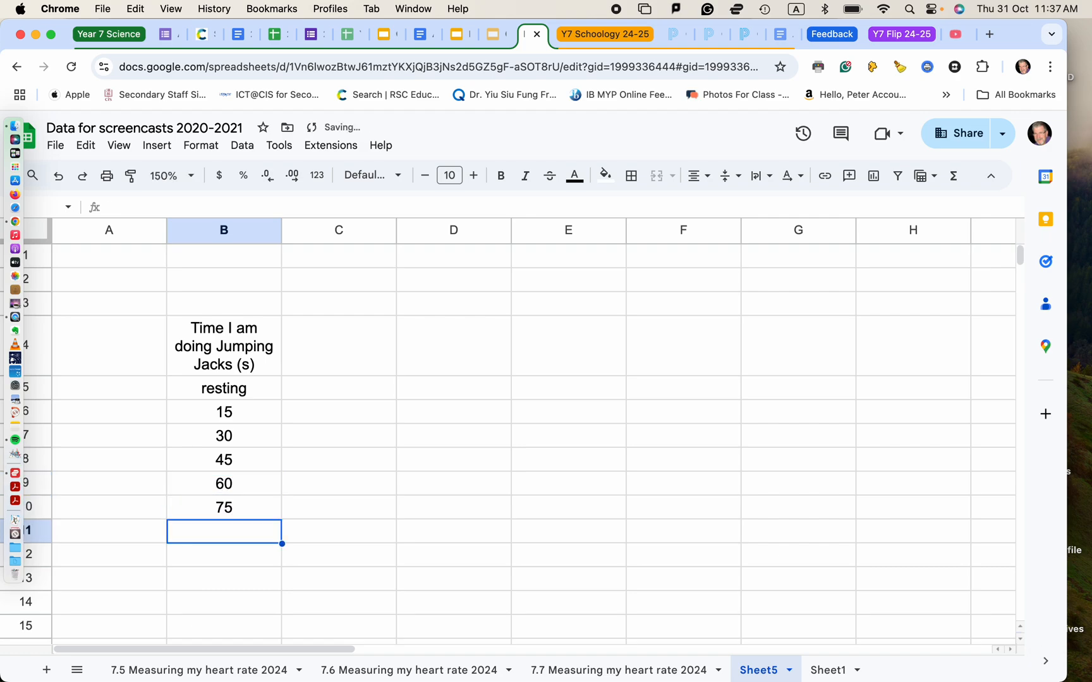
type("90")
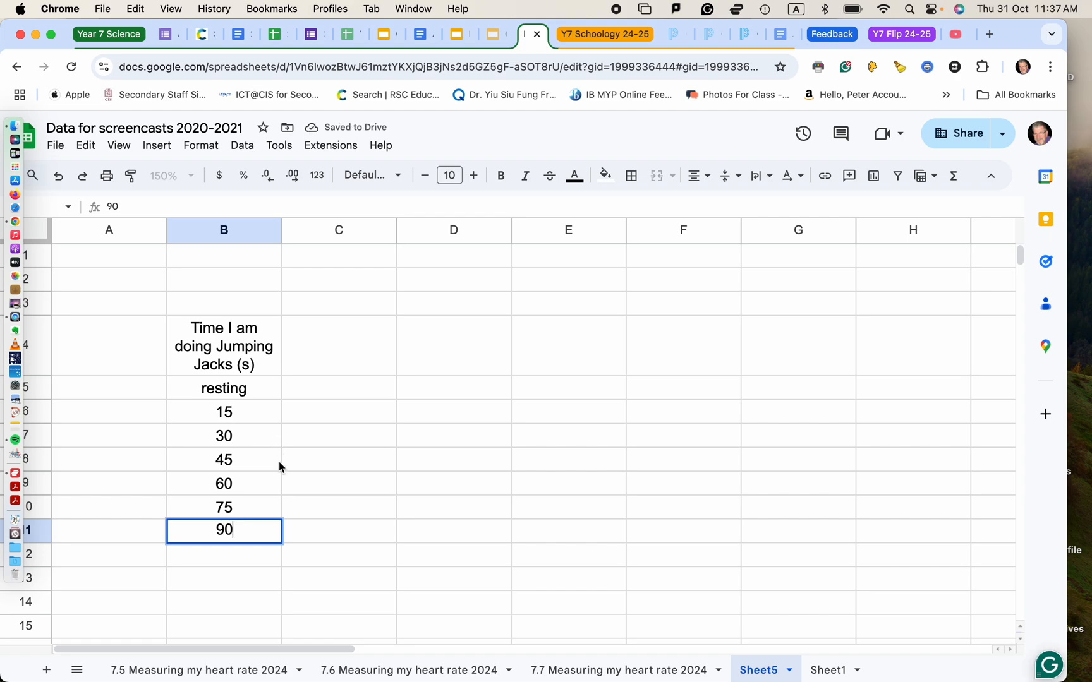
left_click(333, 463)
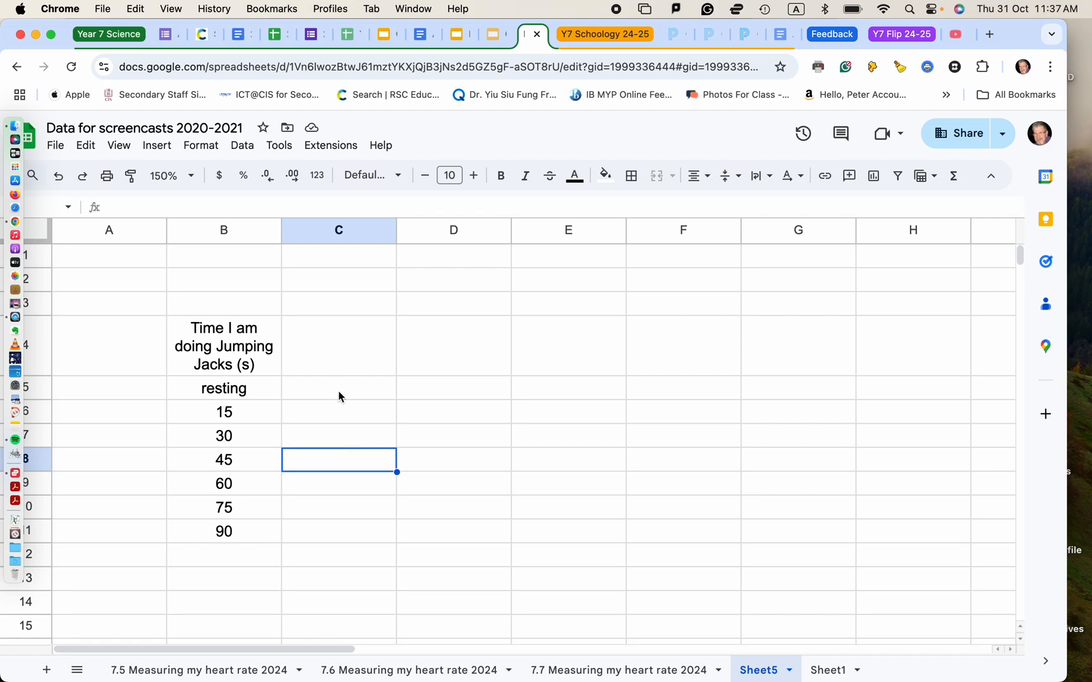
- Enter the column heading "trial 1" in cell C4, beside the time heading
left_click(332, 361)
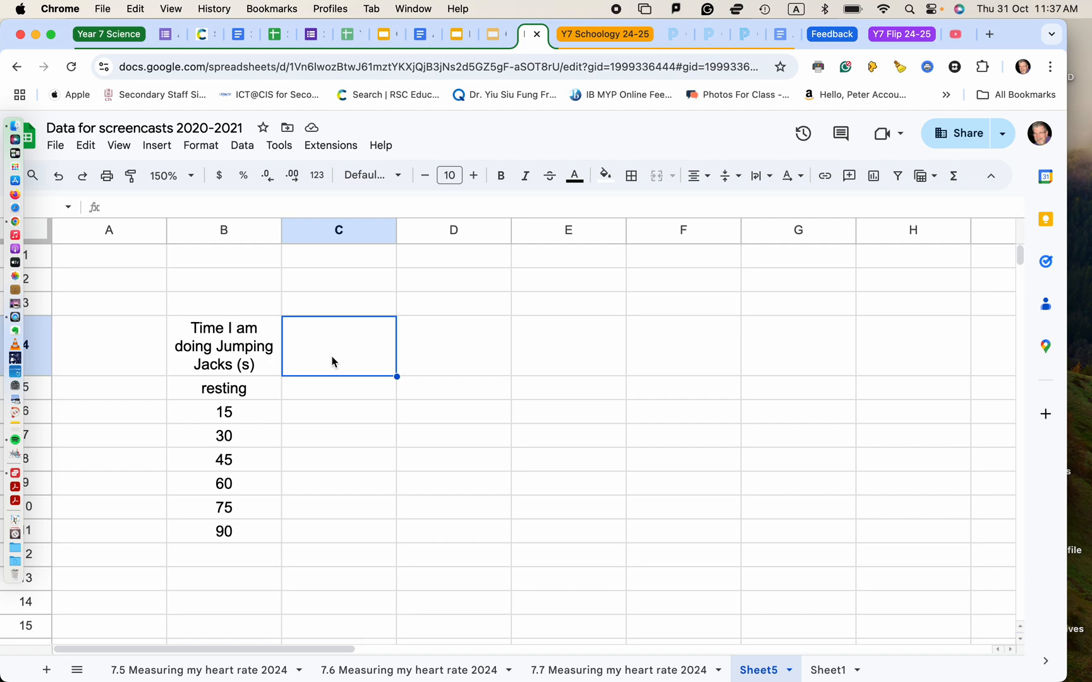
type("tr")
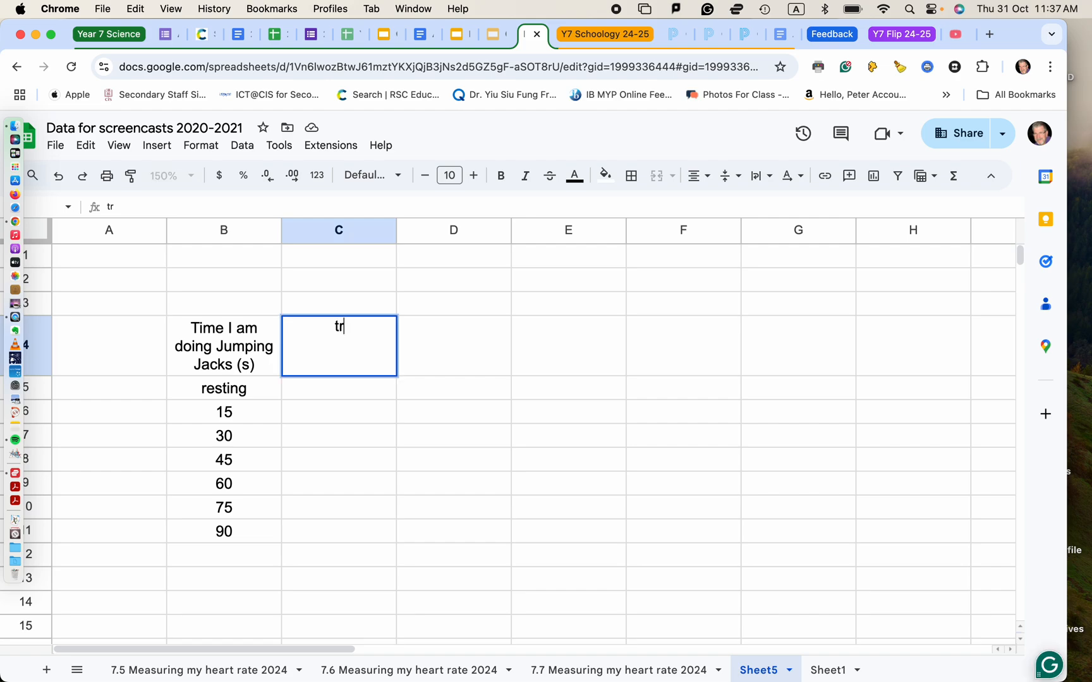
type("ial 1")
left_click(371, 420)
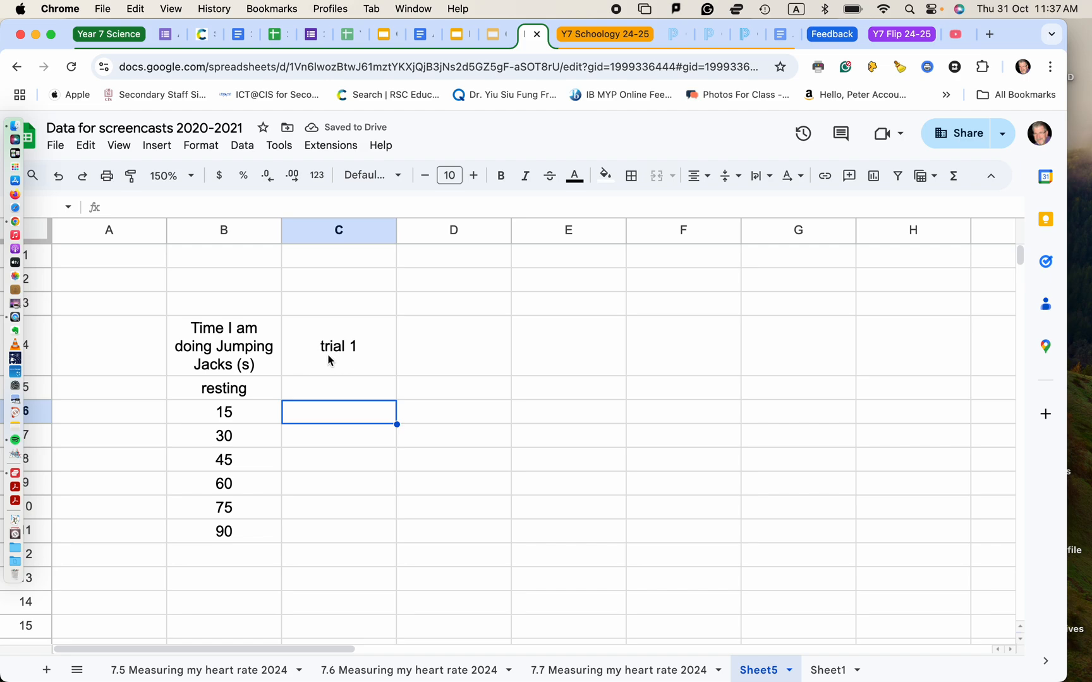
- Extend the "trial 1" heading in C4 across D4 and E4 as the series trial 2 and trial 3
left_click(353, 357)
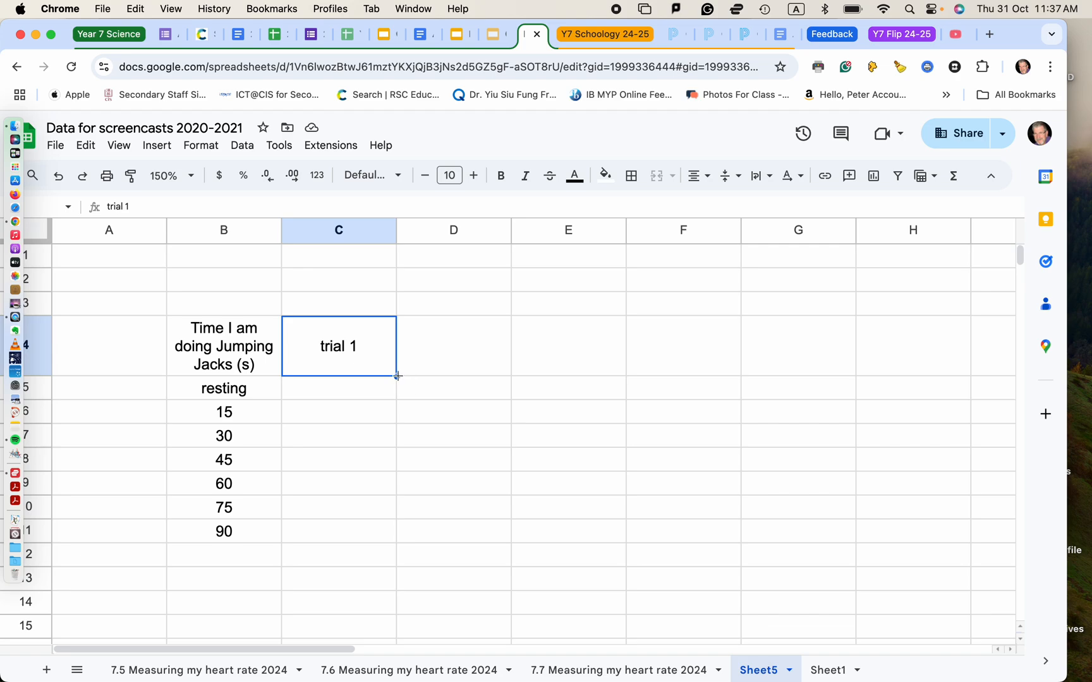
left_click_drag(397, 376, 550, 377)
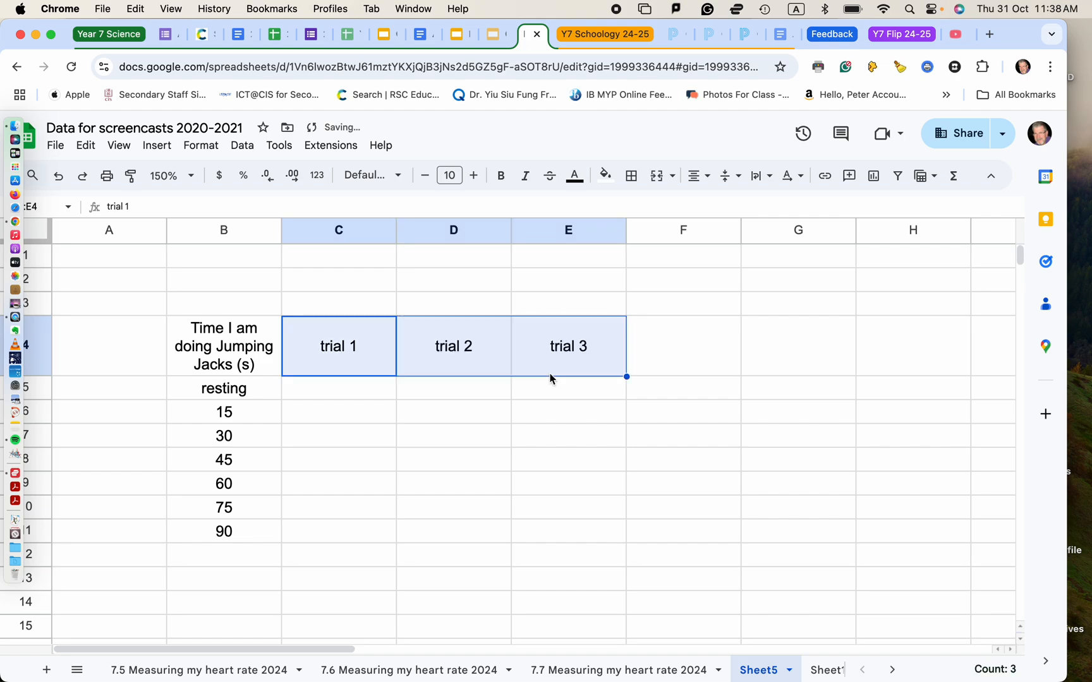
left_click(584, 404)
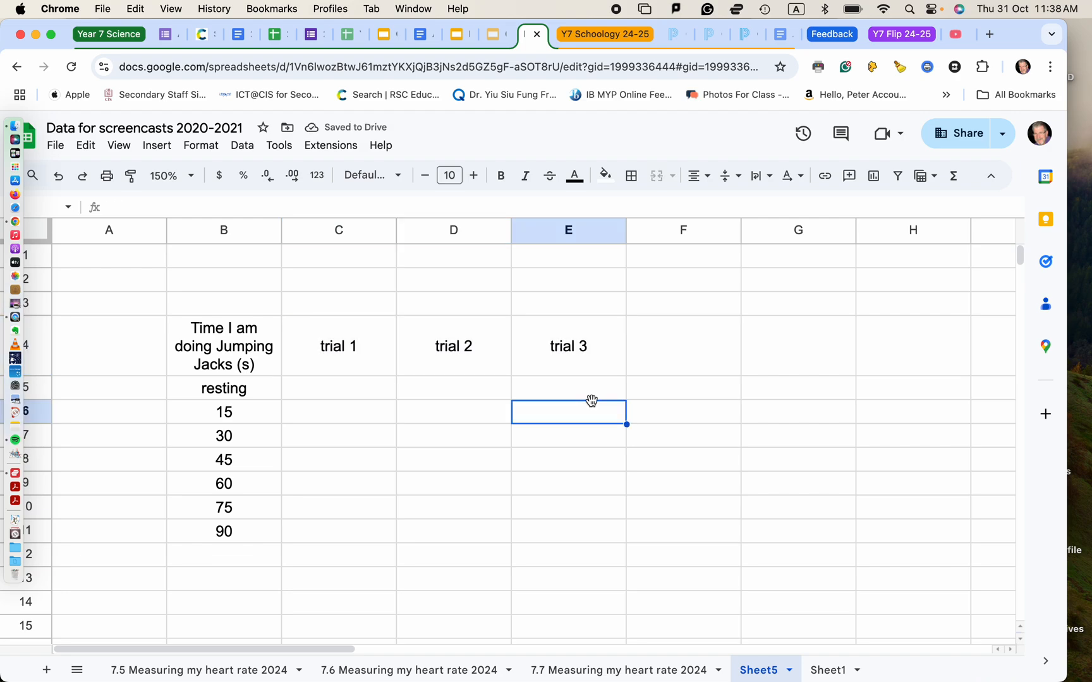
- Enter the column heading "average" in cell F4, beside the trial headings
left_click(657, 346)
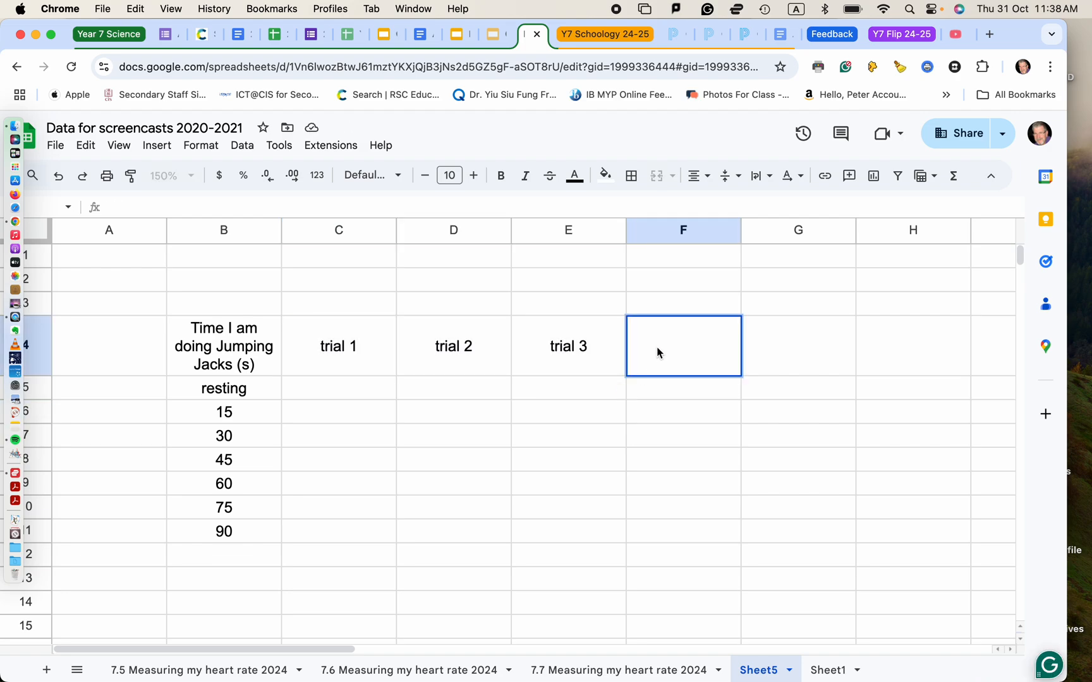
type("average")
key("Return")
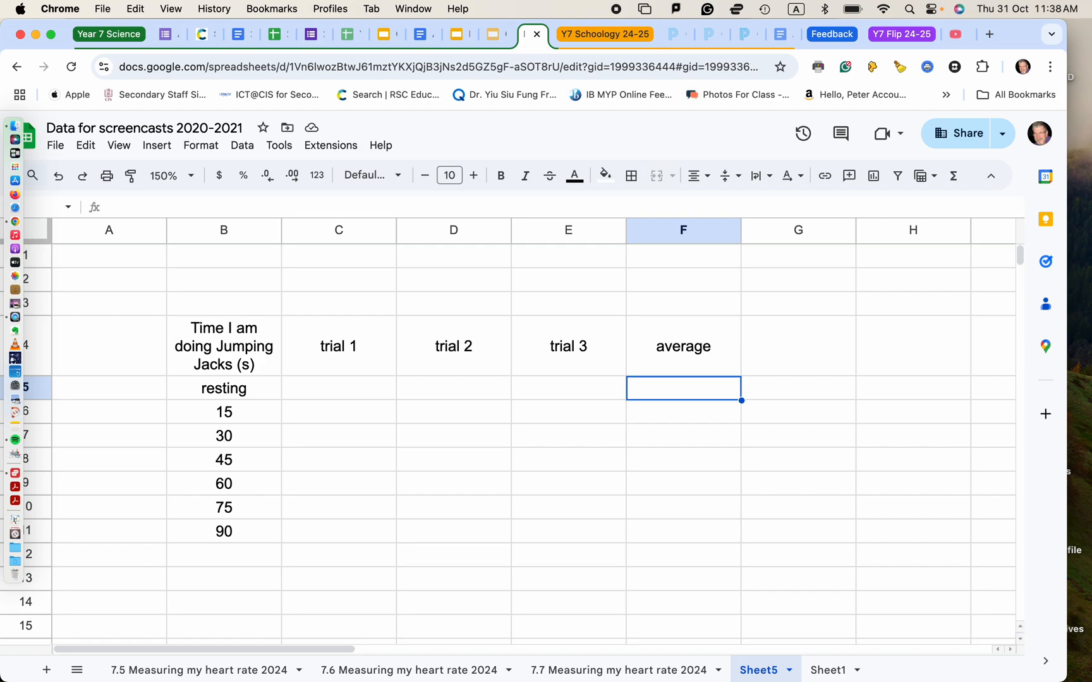
- Merge cells C3 to F3 into one cell above the trial and average headings
left_click(326, 306)
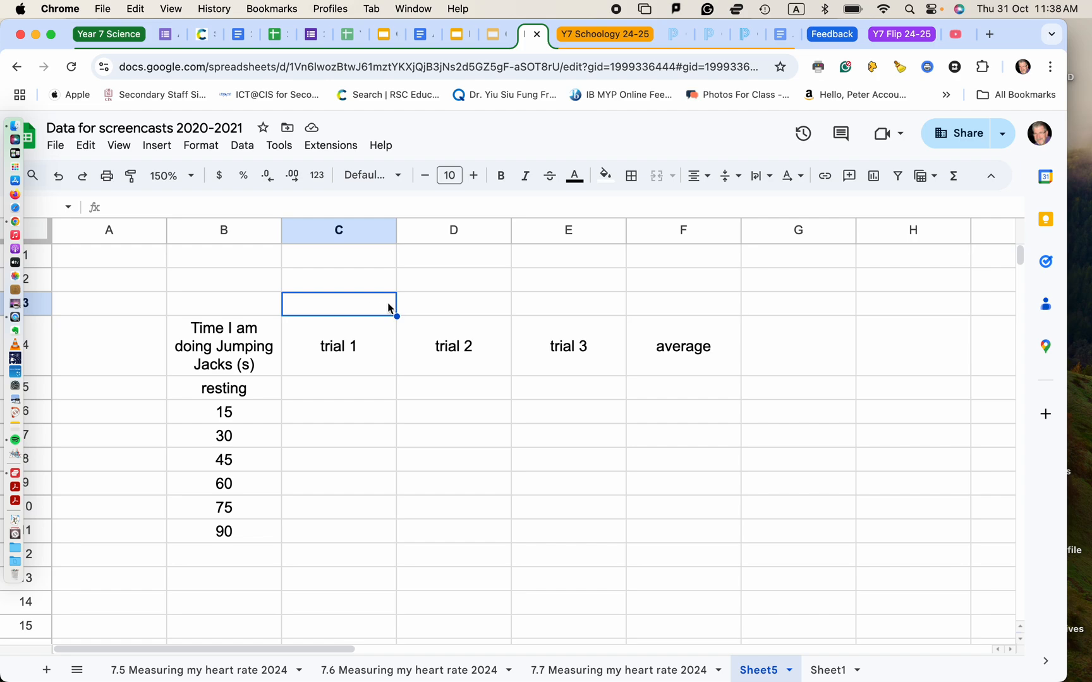
left_click(419, 307)
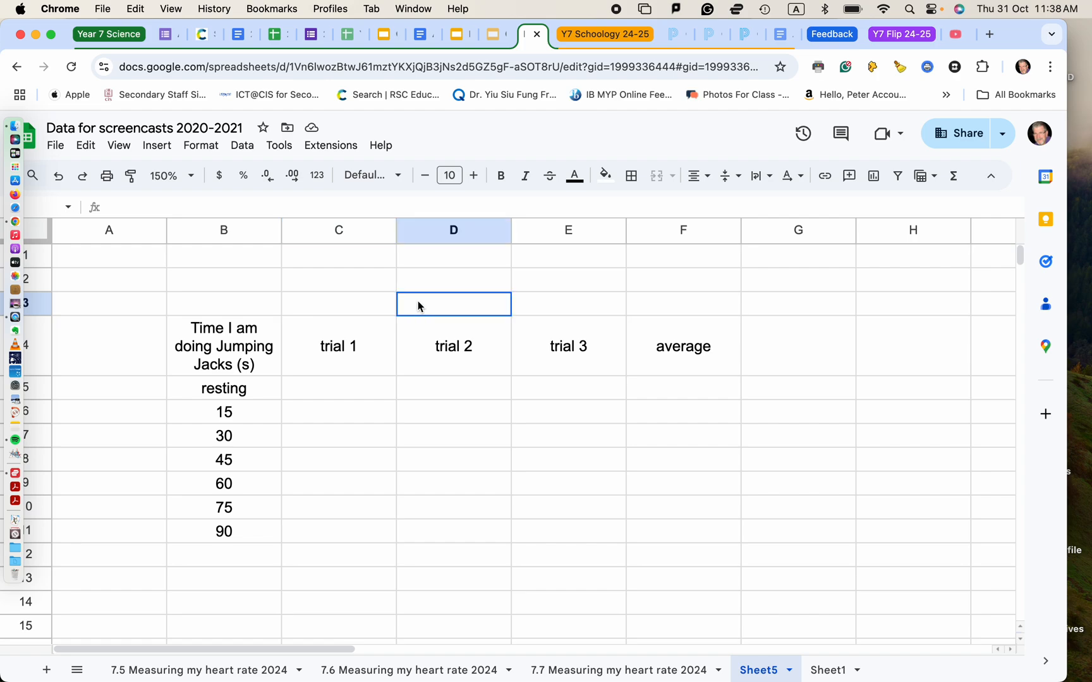
left_click(532, 308)
left_click(678, 307)
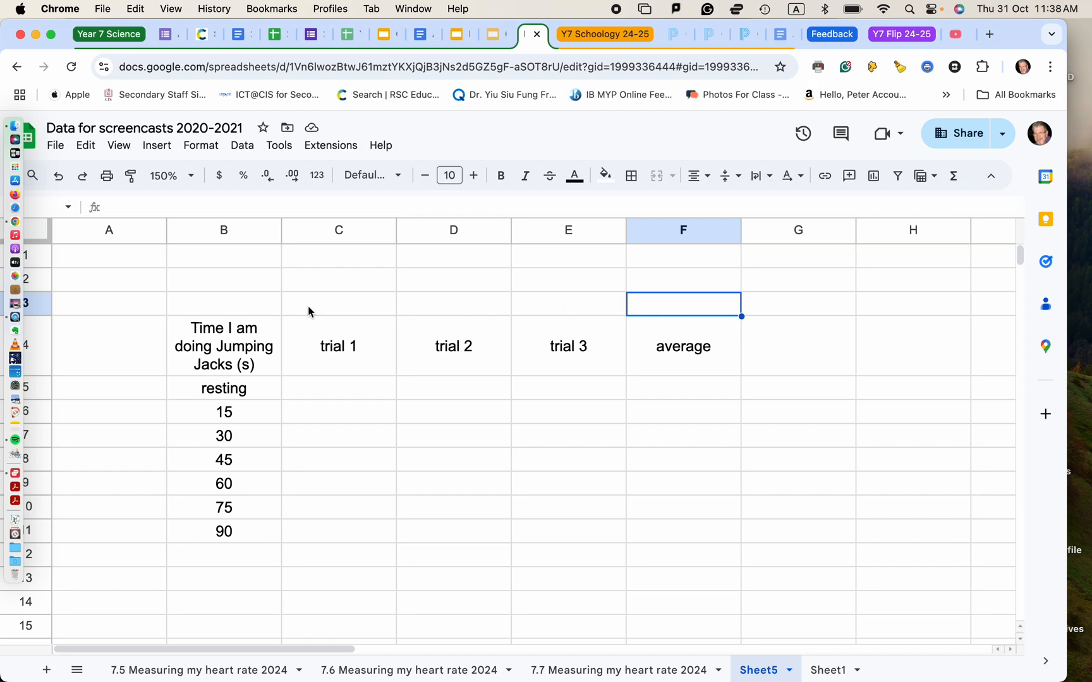
left_click_drag(308, 311, 650, 310)
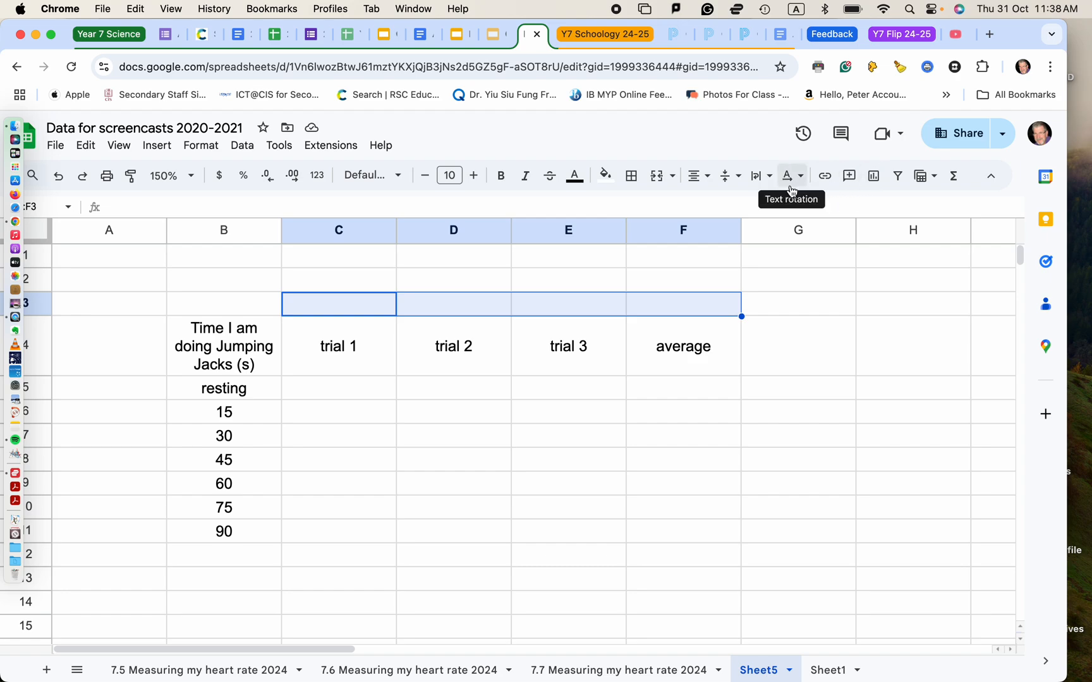
left_click(657, 178)
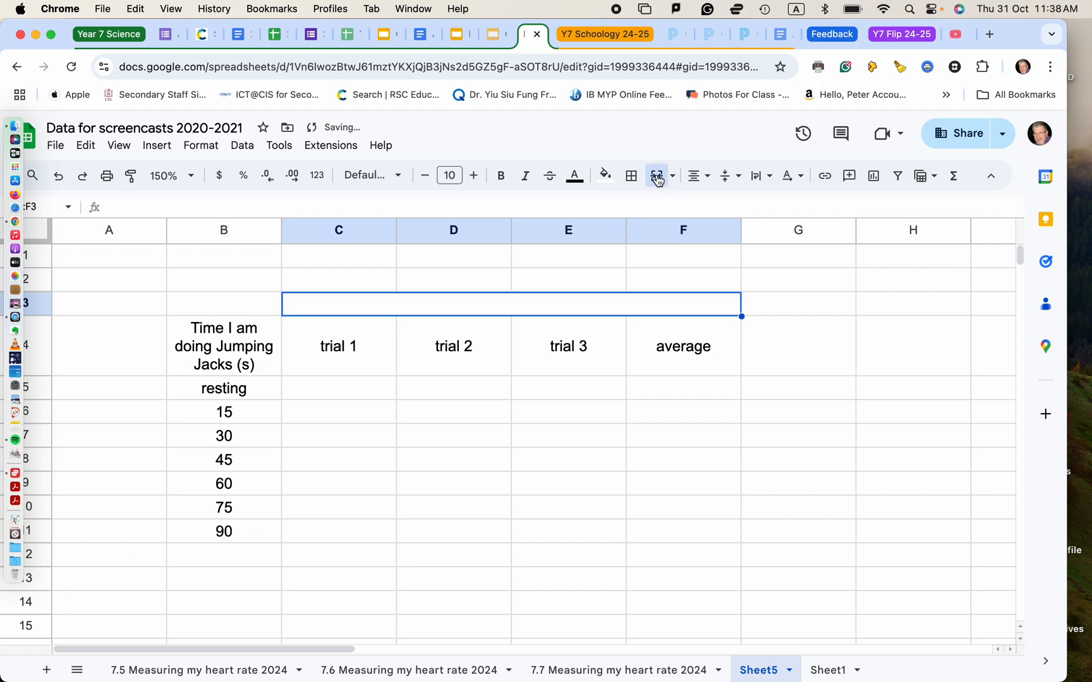
- Enter the heading "Heart rate (BPM)" in the merged cell C3:F3
double_click(493, 307)
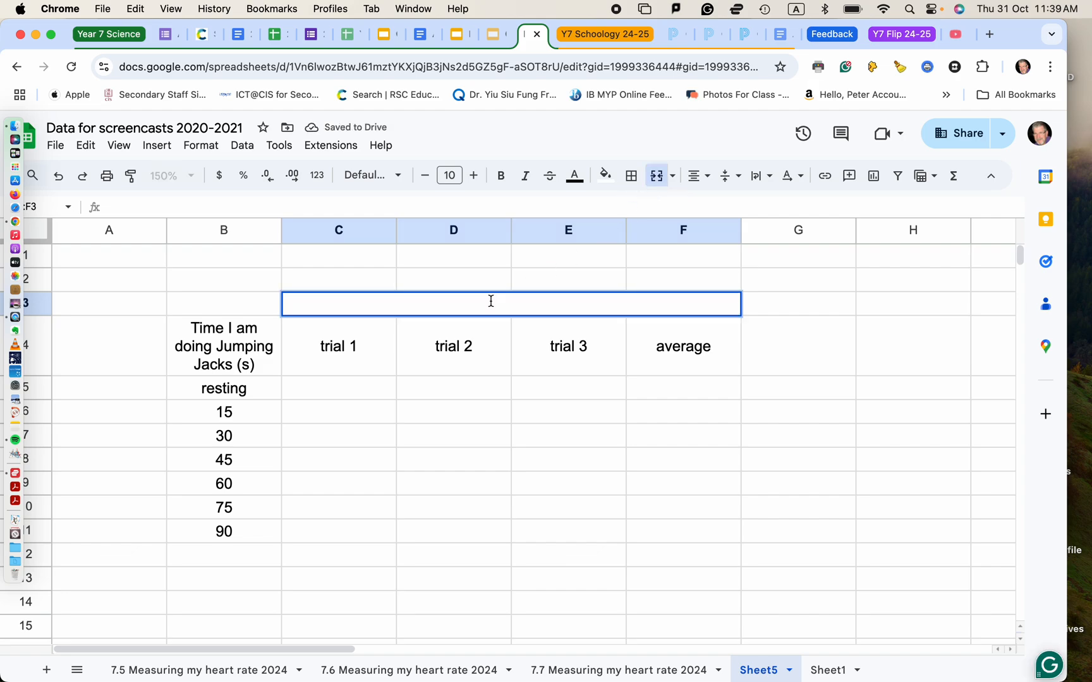
type("Heart rate (")
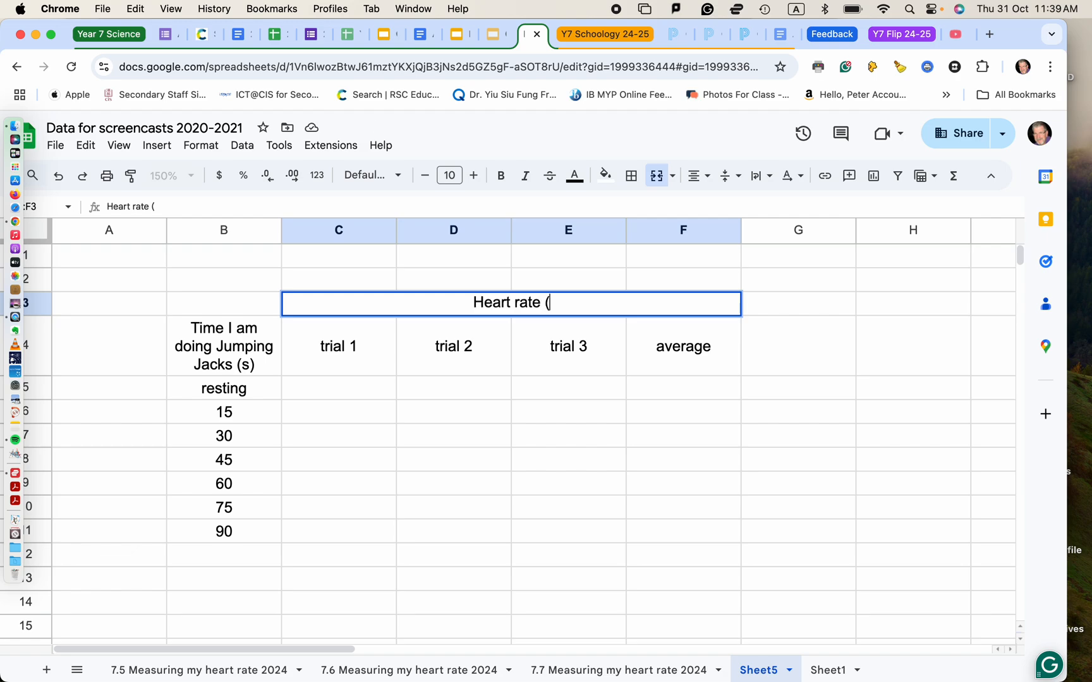
type("BPM)")
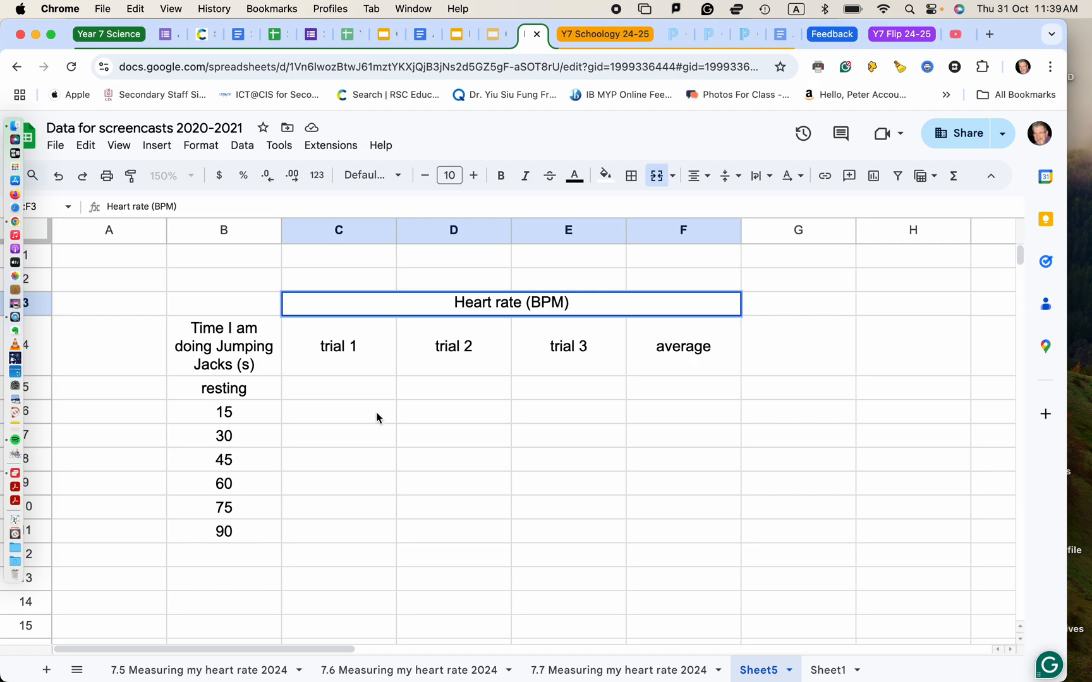
- Merge the time heading in B4 with the empty cell B3 above it
left_click(231, 308)
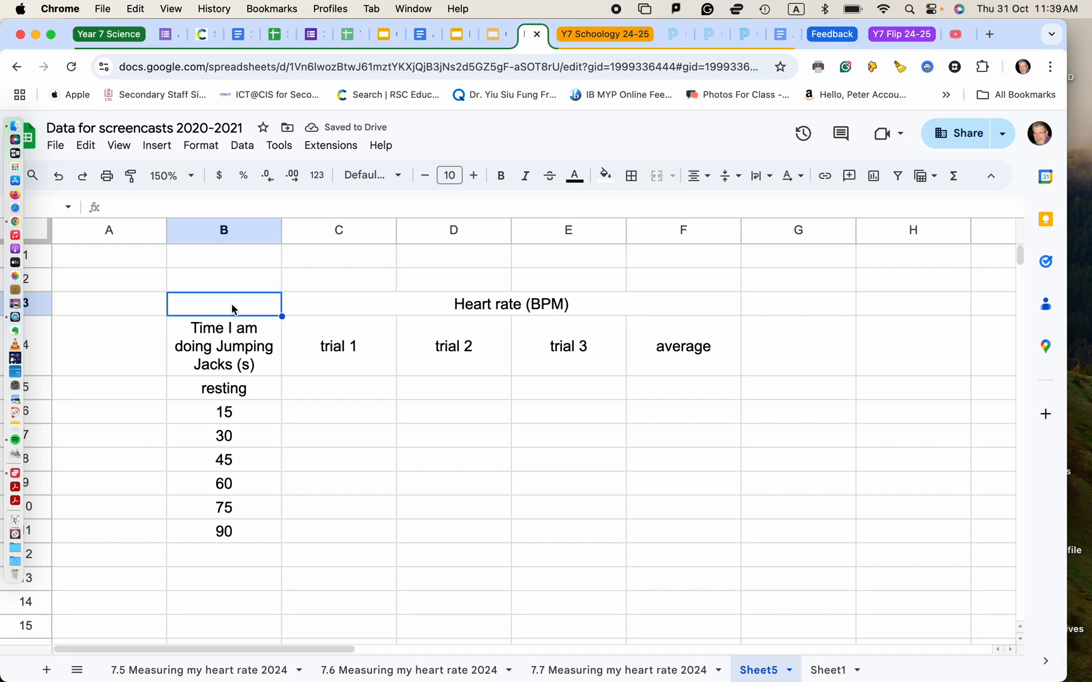
left_click_drag(236, 307, 236, 339)
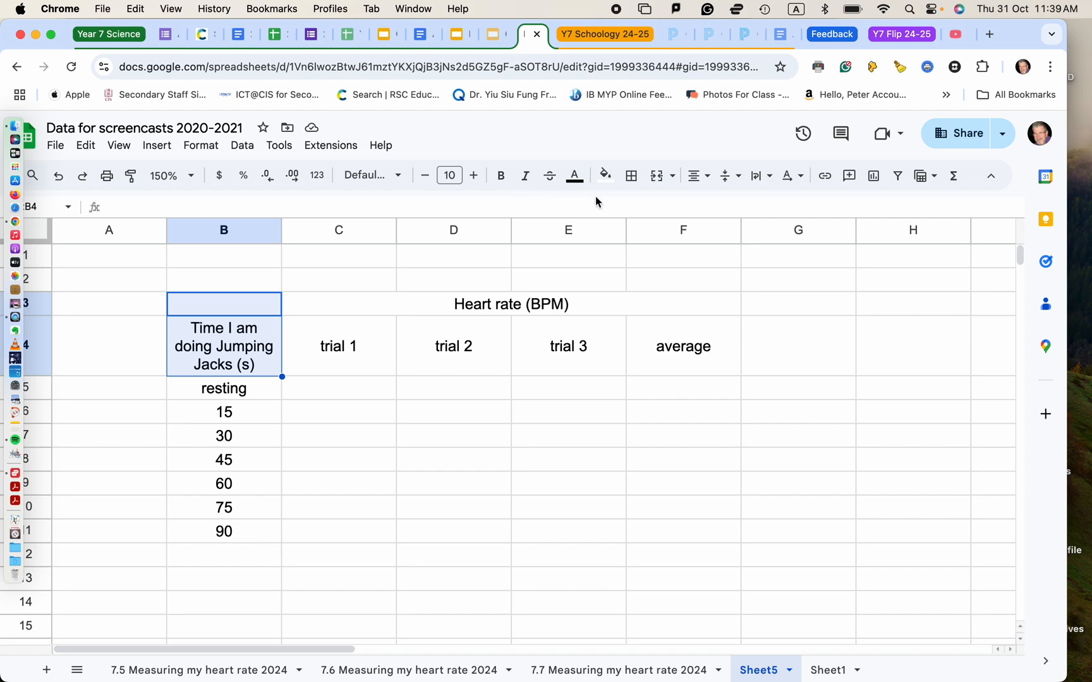
left_click(658, 177)
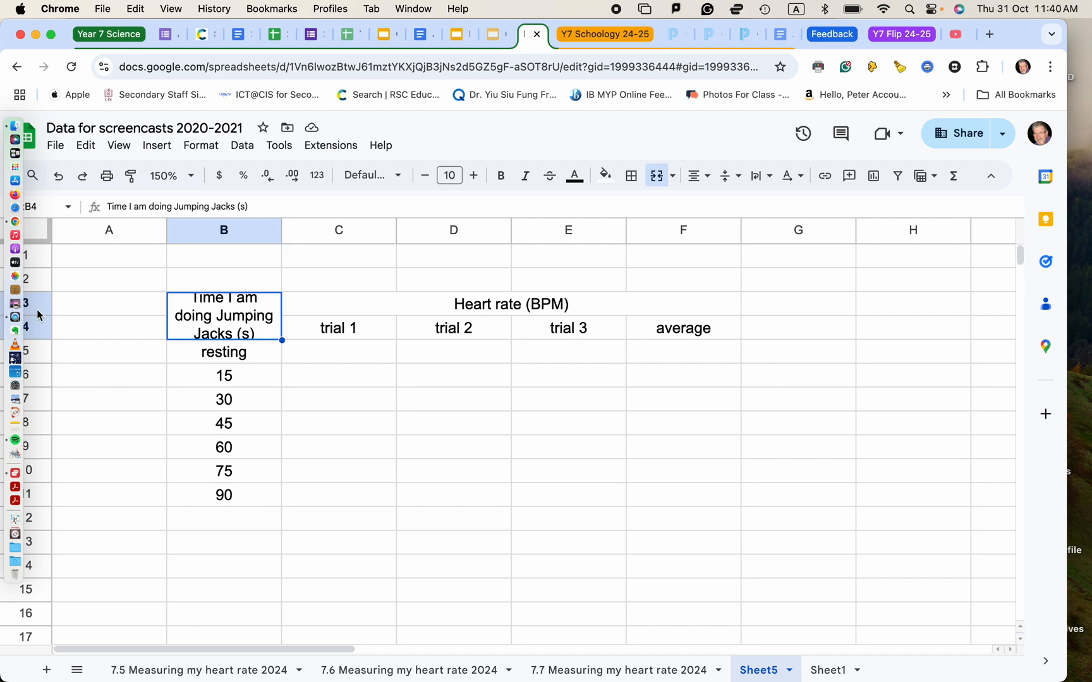
- Increase the height of rows 3 and 4 together so the merged time heading fits completely
left_click_drag(31, 310, 32, 323)
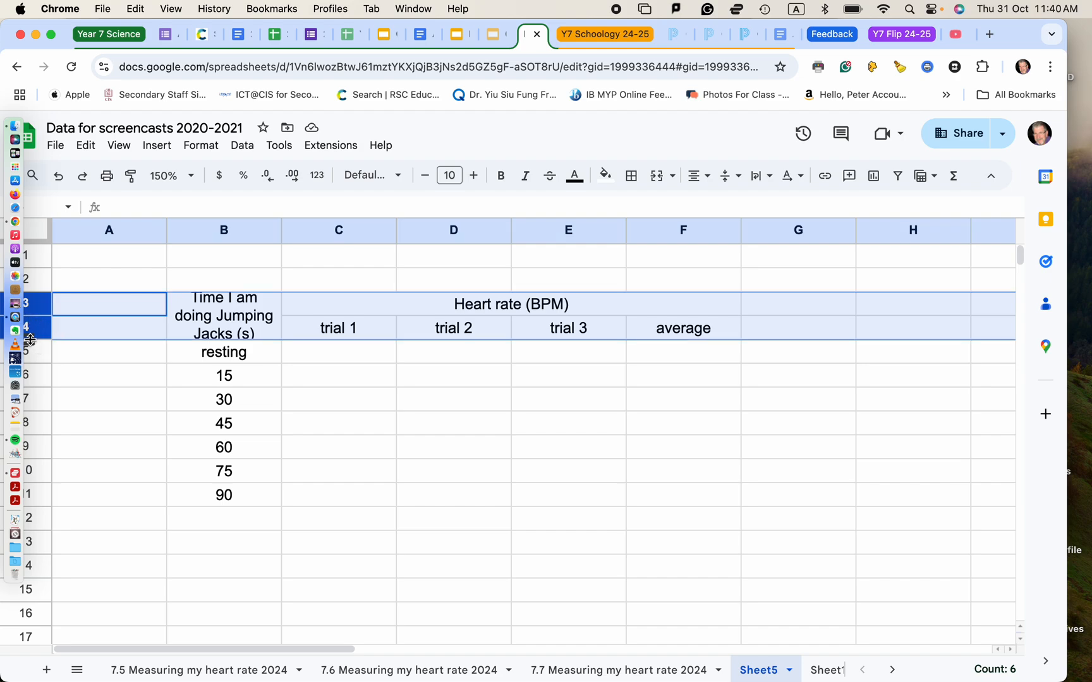
left_click_drag(30, 339, 30, 351)
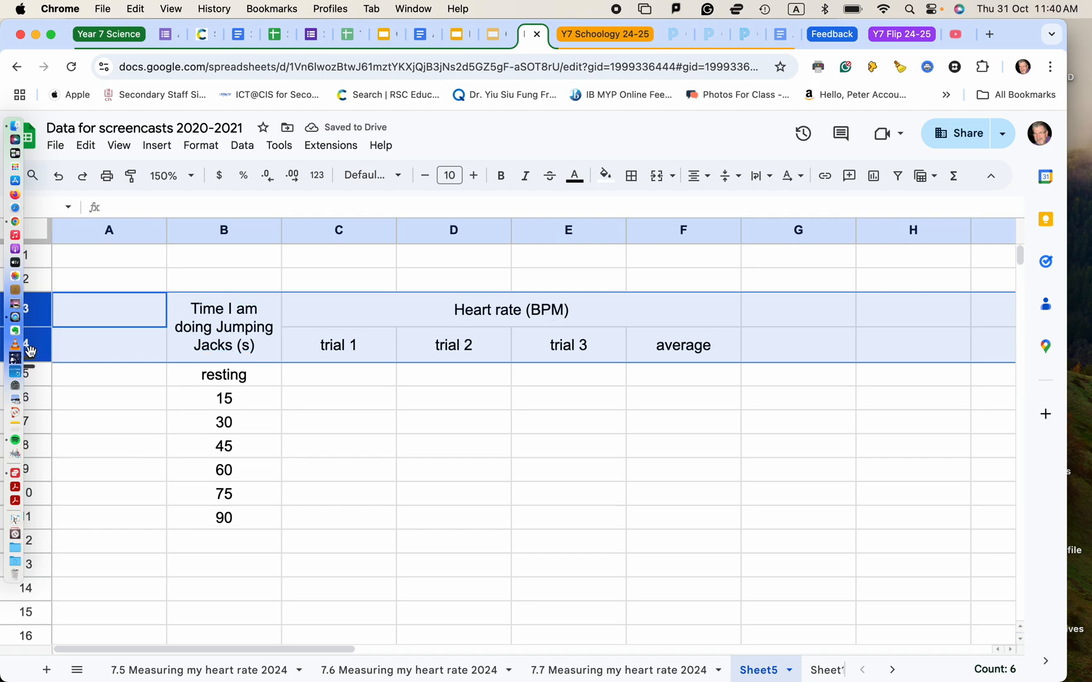
left_click(391, 439)
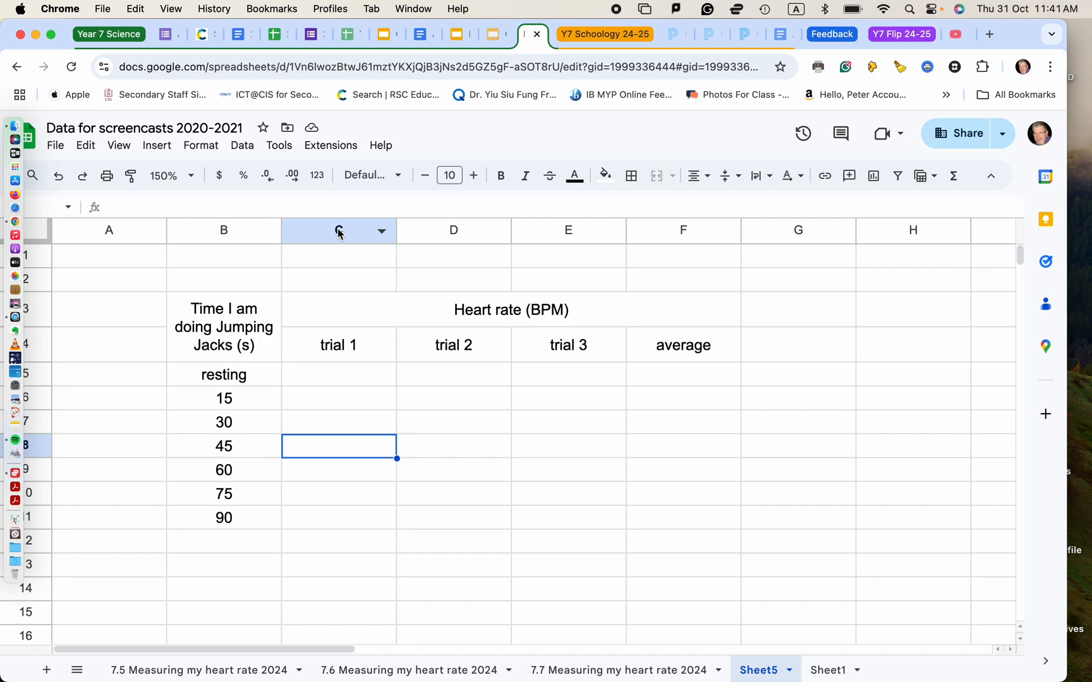
- Narrow columns C to F together to an equal, smaller width that still fits their headings
left_click_drag(339, 234, 679, 221)
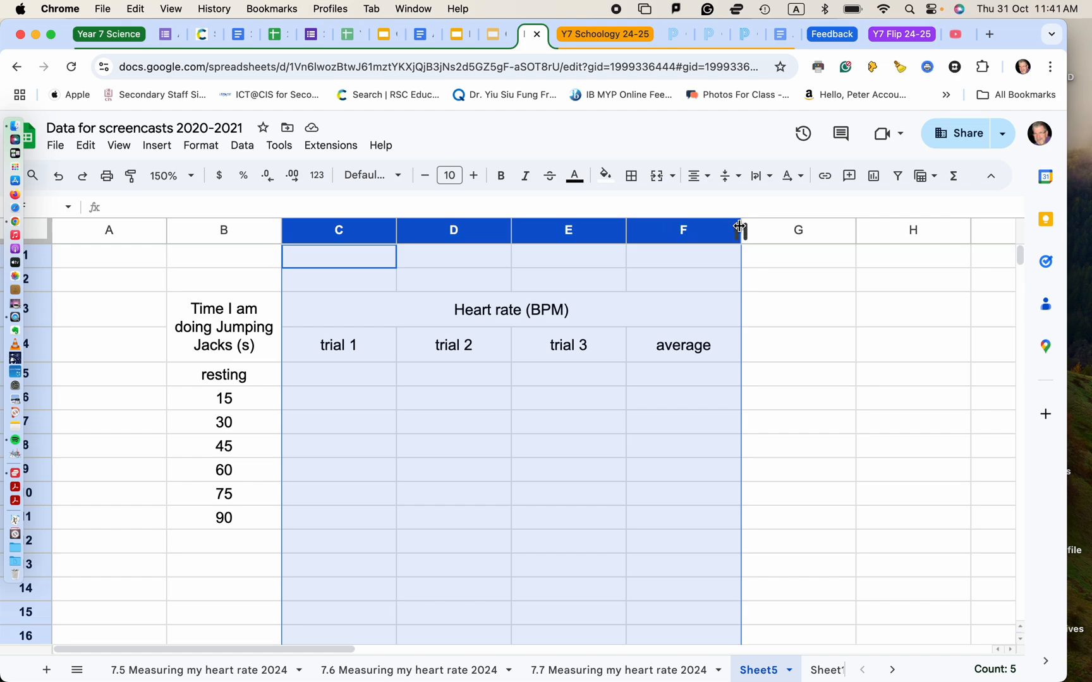
left_click_drag(739, 226, 710, 230)
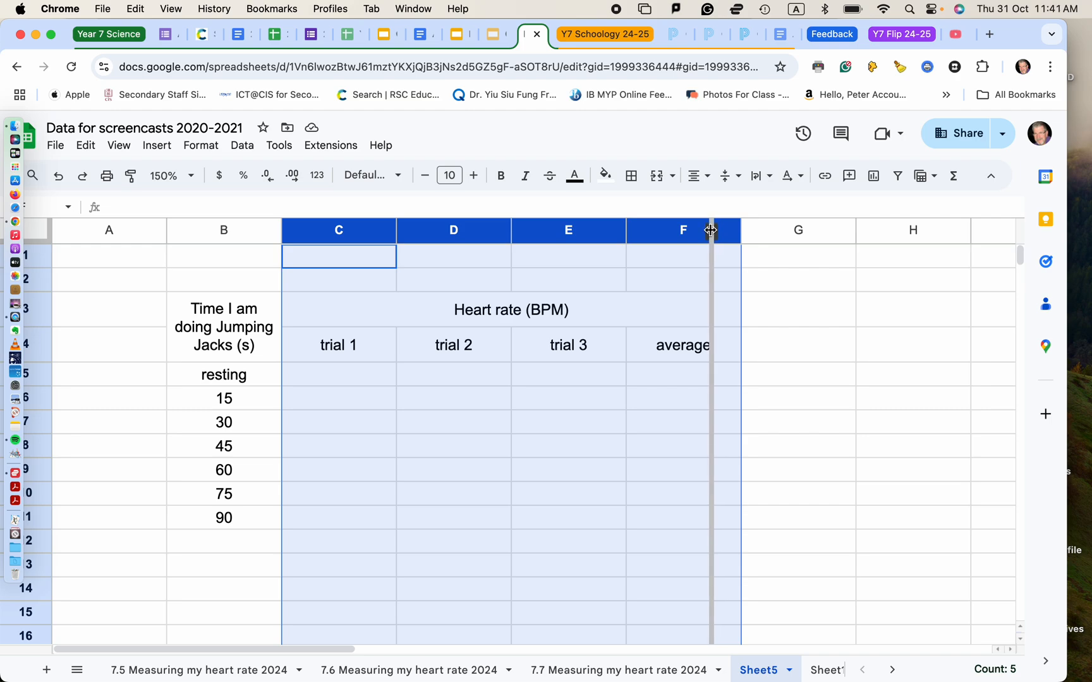
left_click_drag(711, 230, 711, 231)
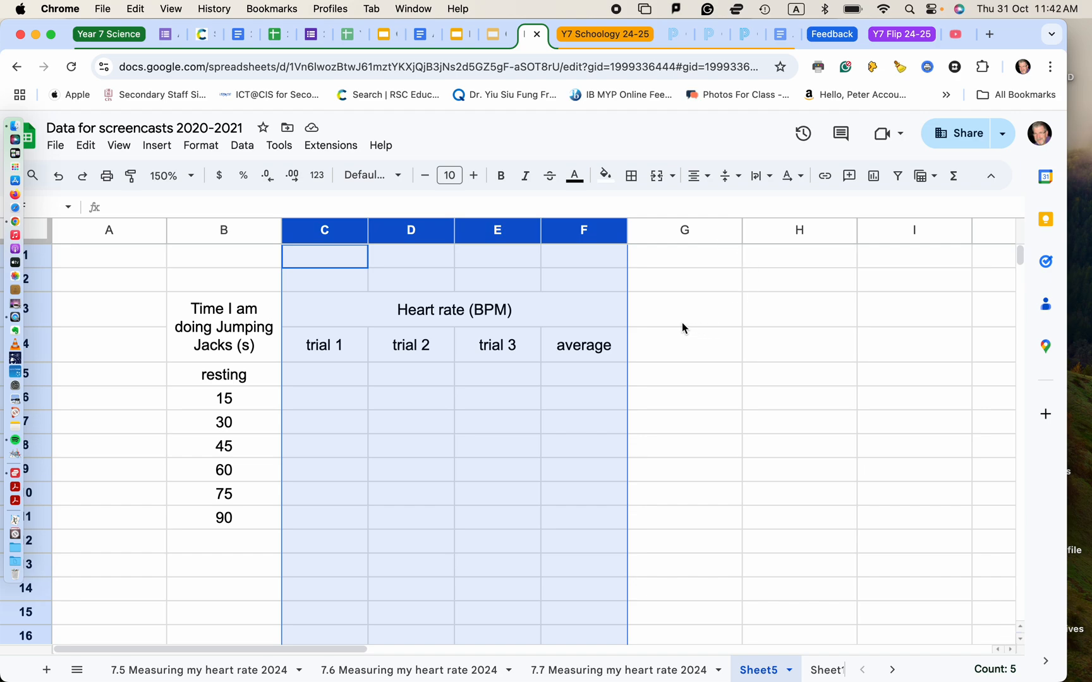
- Merge cells G3 to J3 into one cell beside the "Heart rate (BPM)" heading
left_click_drag(665, 319, 974, 319)
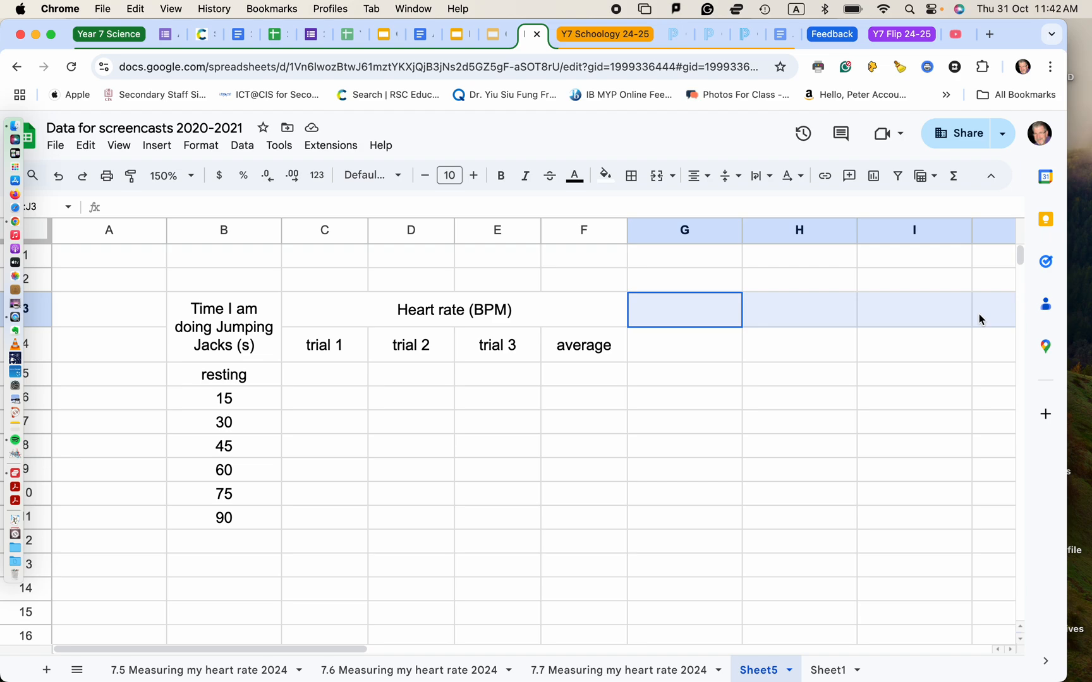
left_click_drag(978, 318, 978, 317)
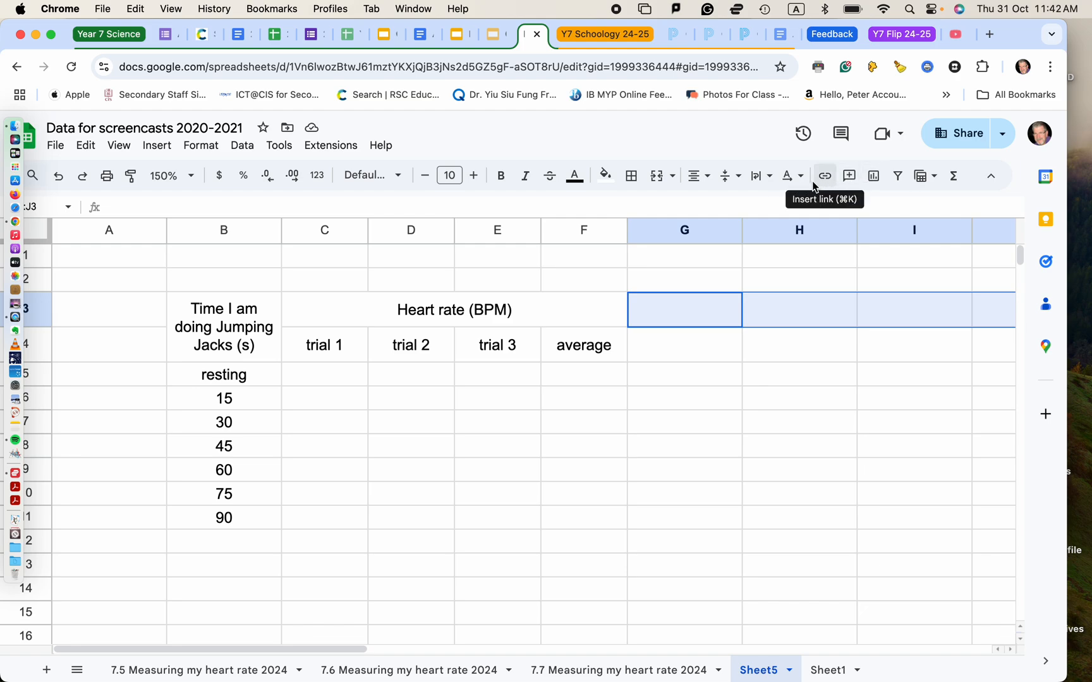
left_click(657, 176)
- Copy the "Heart rate (BPM)" heading into the merged cell G3:J3
left_click(486, 316)
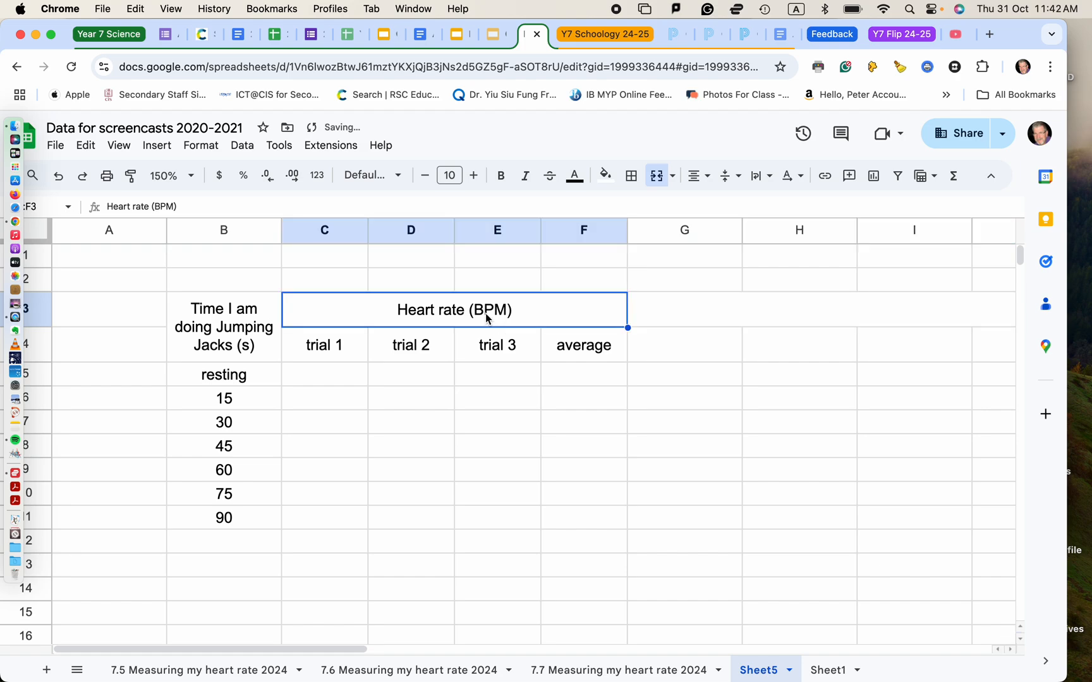
key("super+c")
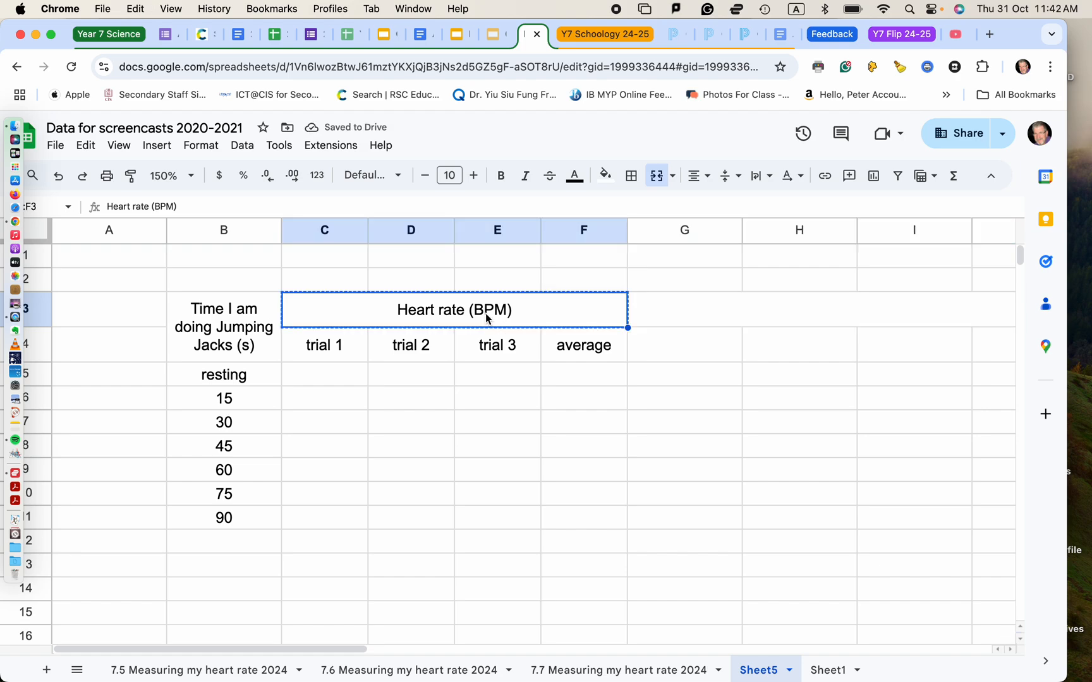
left_click(711, 322)
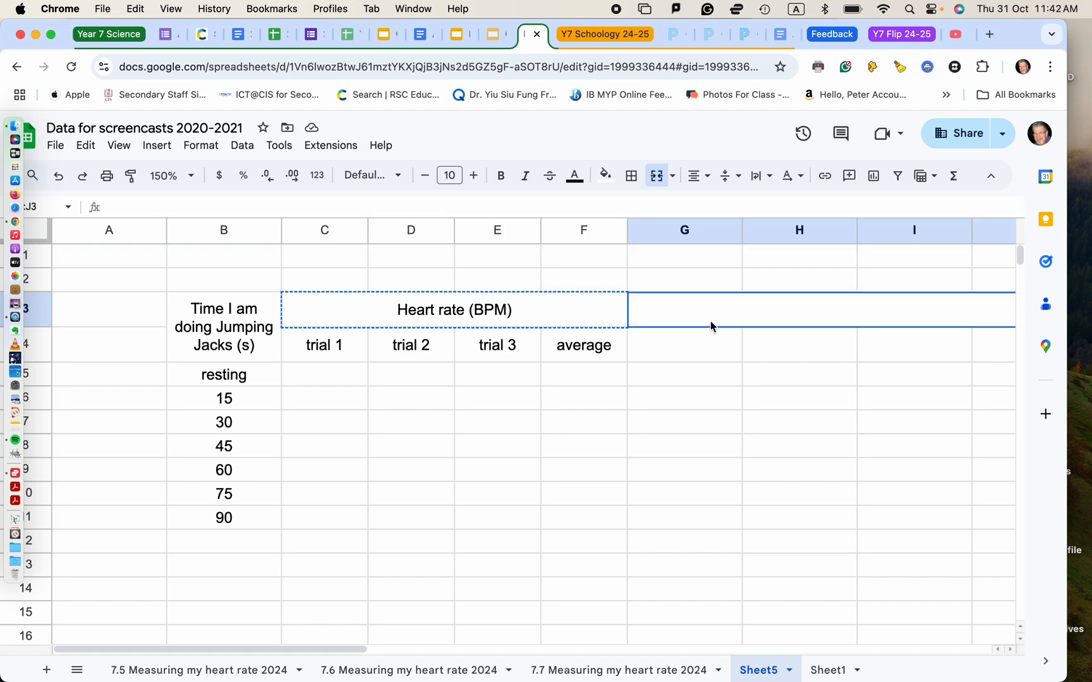
key("super+v")
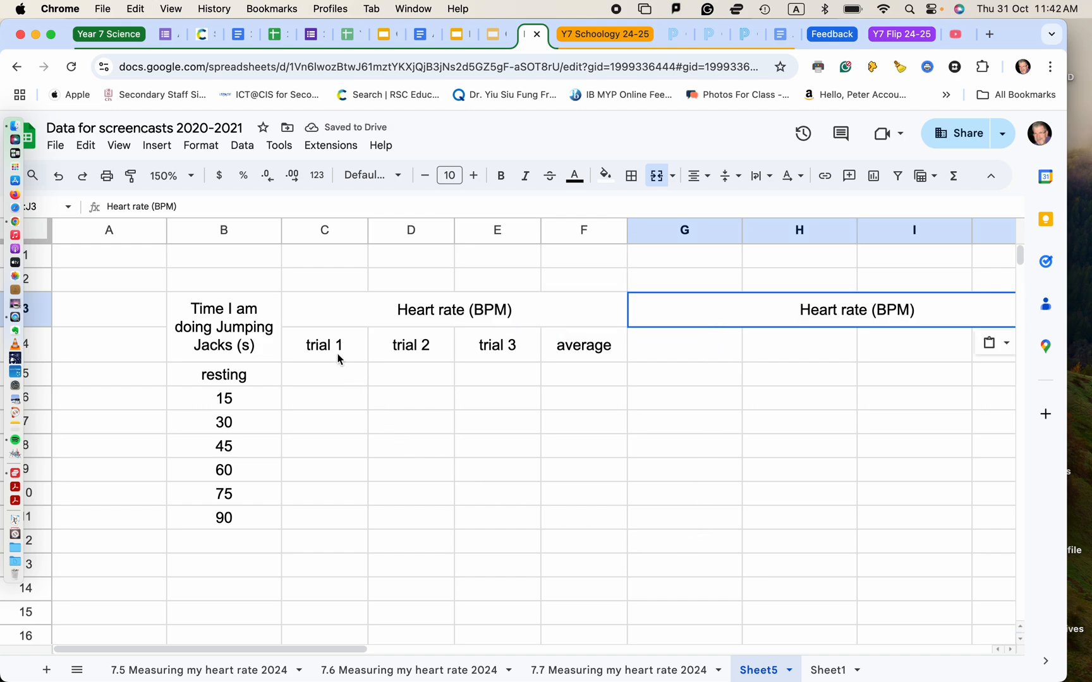
- Copy the headings trial 1, trial 2, trial 3 and average from C4:F4 into G4:J4
left_click_drag(338, 359, 562, 357)
key("super+c")
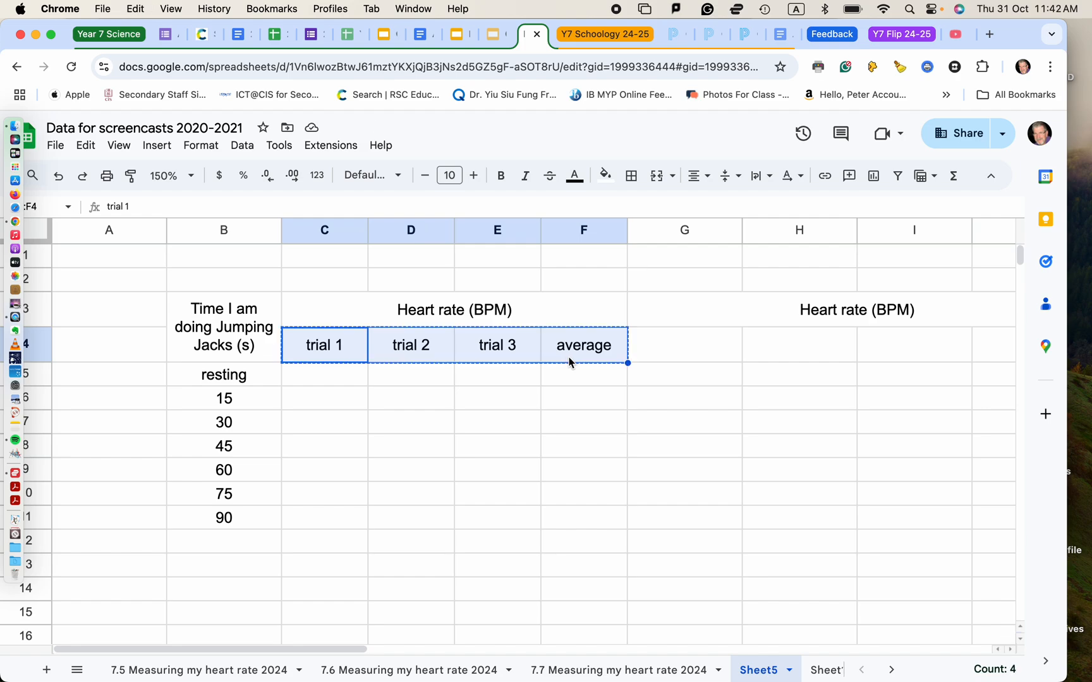
left_click_drag(669, 353, 882, 358)
scroll(893, 351, "right", 1)
scroll(892, 351, "right", 2)
key("super+v")
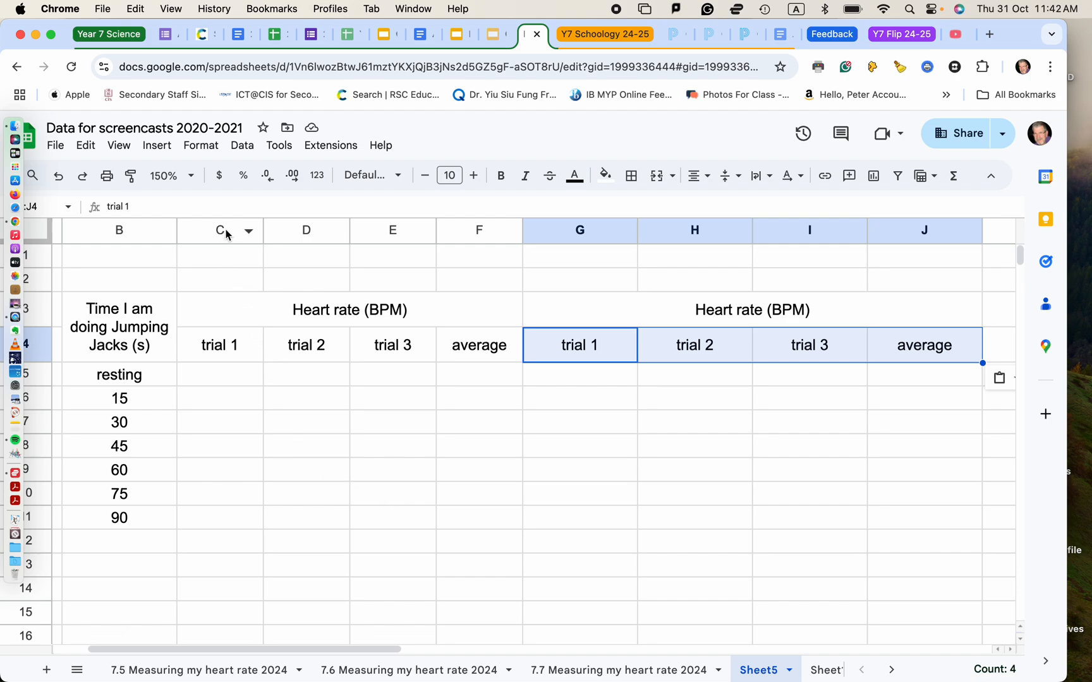
- Resize columns C to J together so that all trial and average columns have the same narrow width
left_click_drag(226, 235, 939, 233)
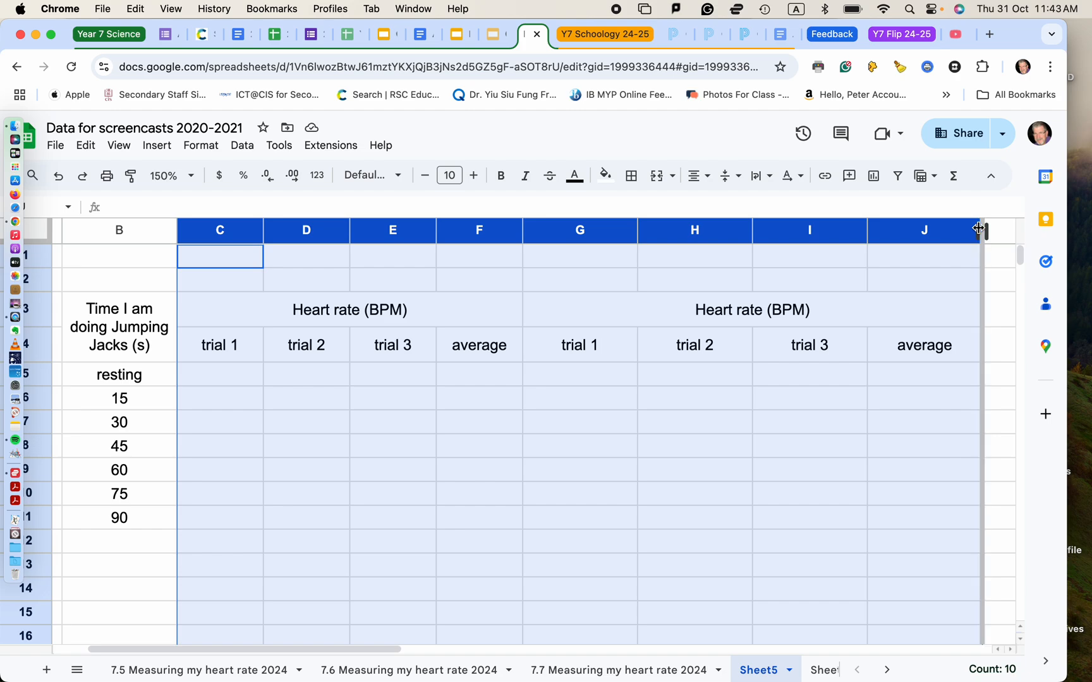
left_click_drag(978, 229, 952, 237)
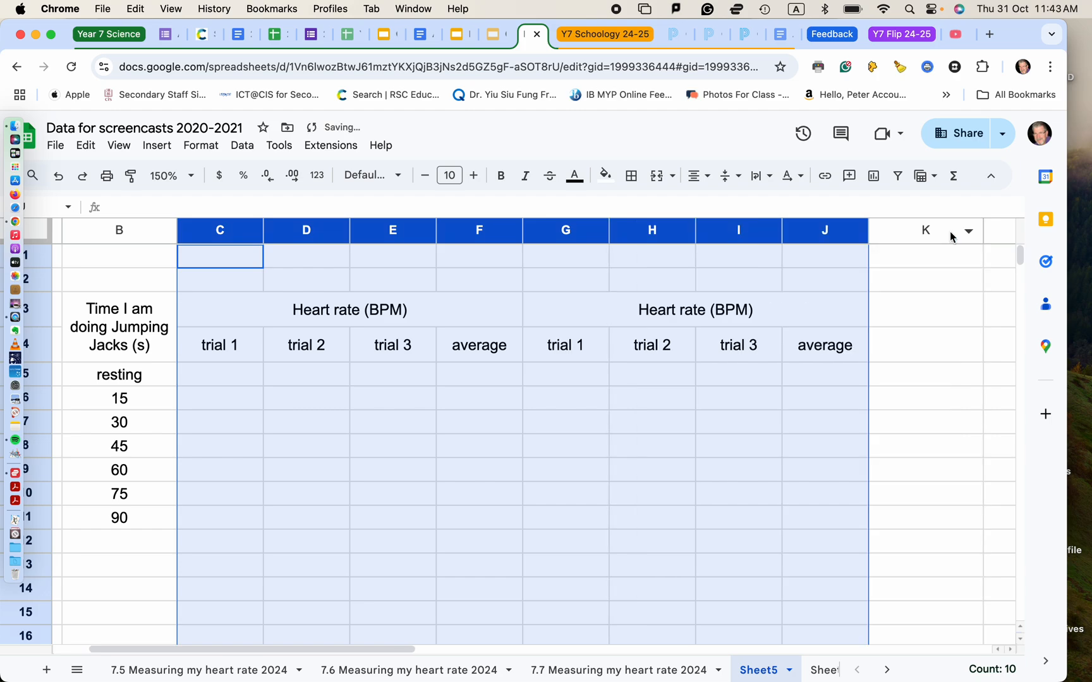
left_click(964, 432)
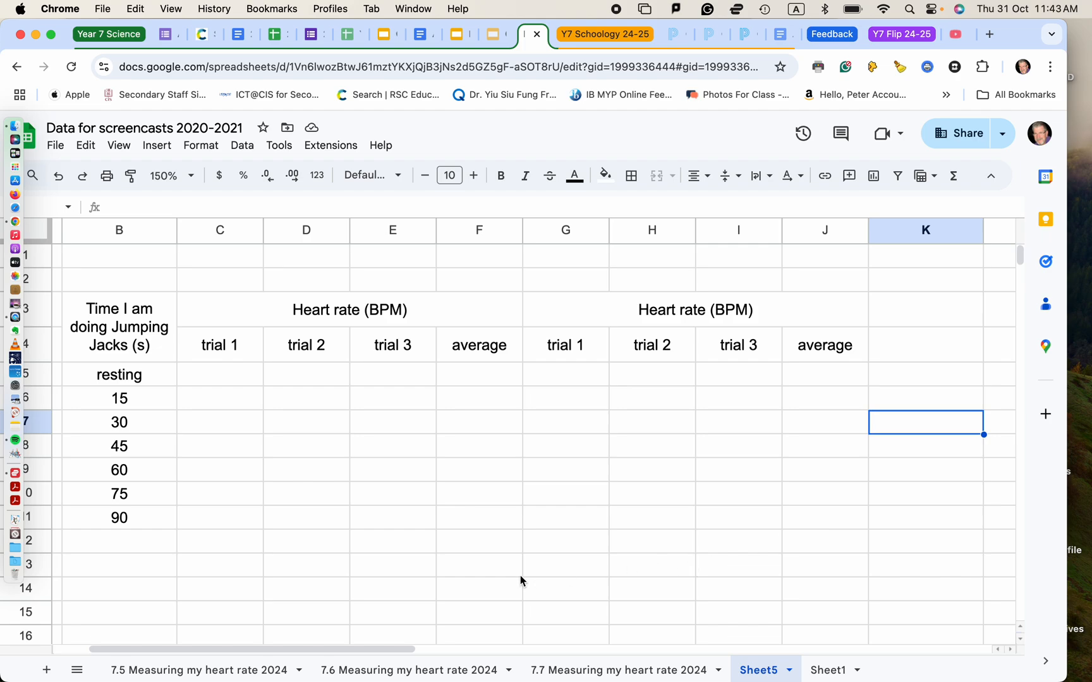
- Enter =AVERAGE(C5:E5) in F5 as the resting average and fill the formula down to F11
double_click(457, 379)
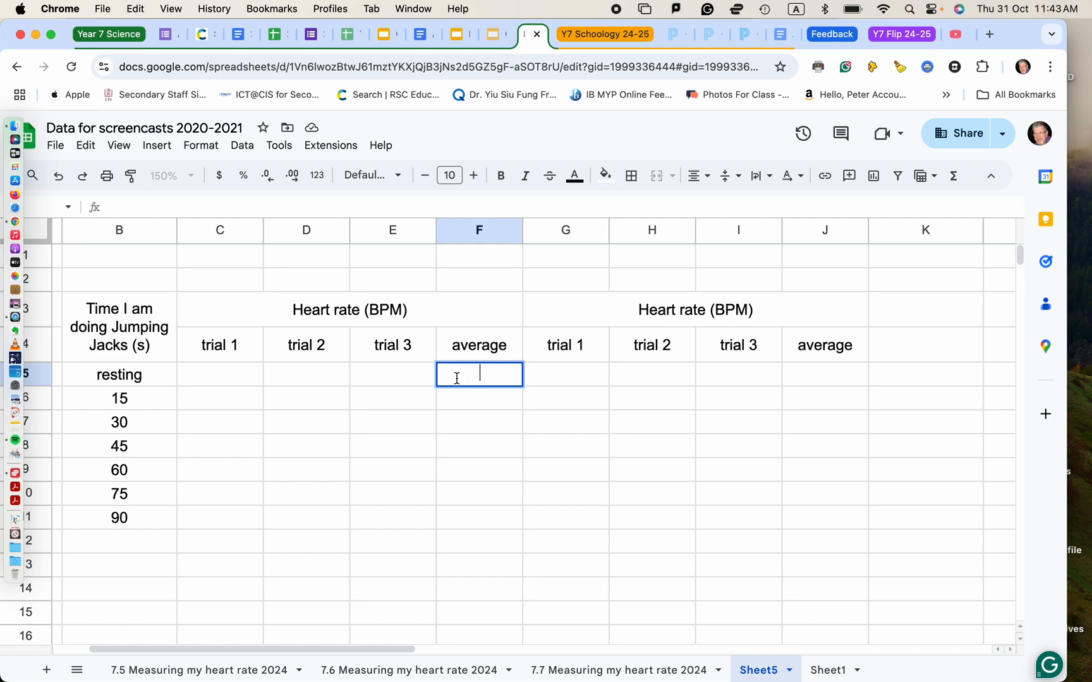
type("=")
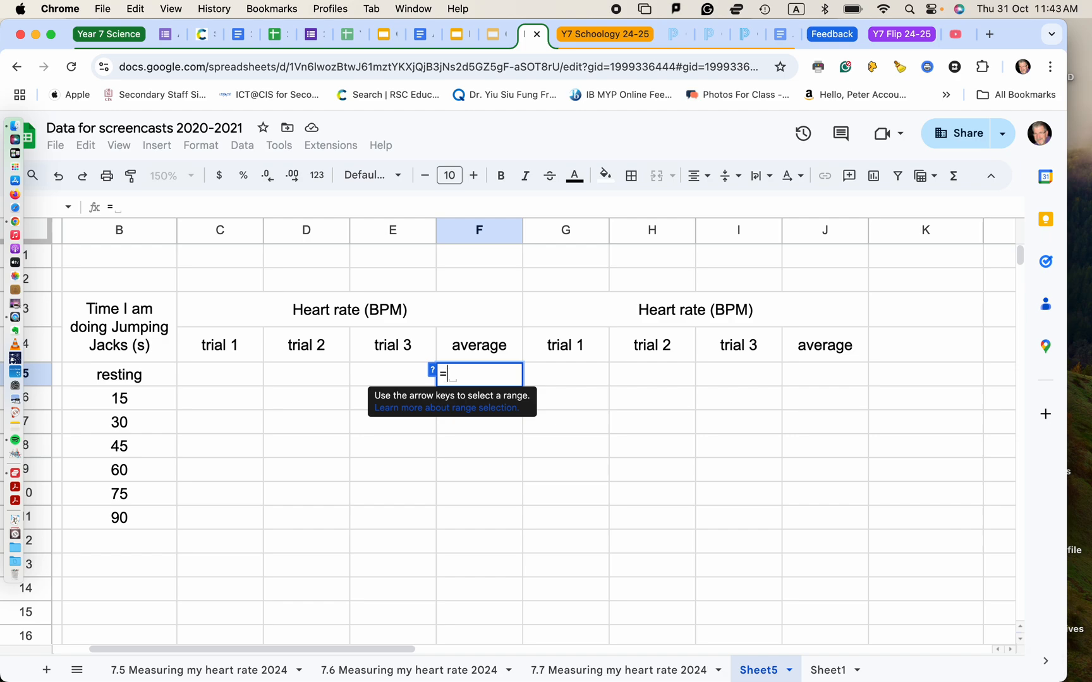
type("aver")
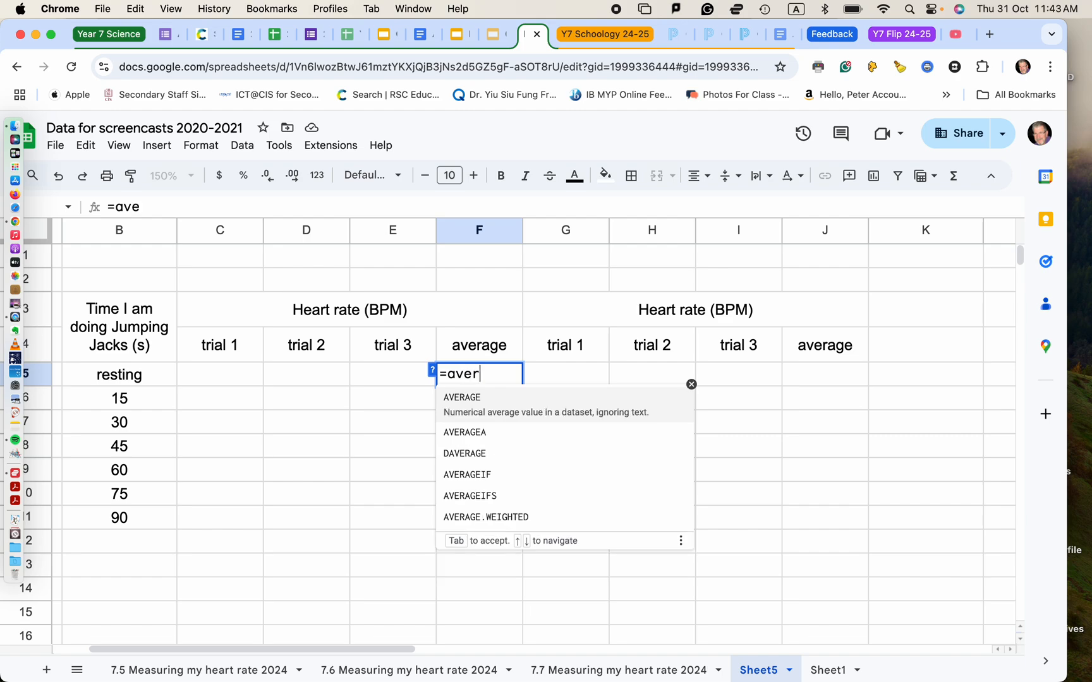
left_click(479, 403)
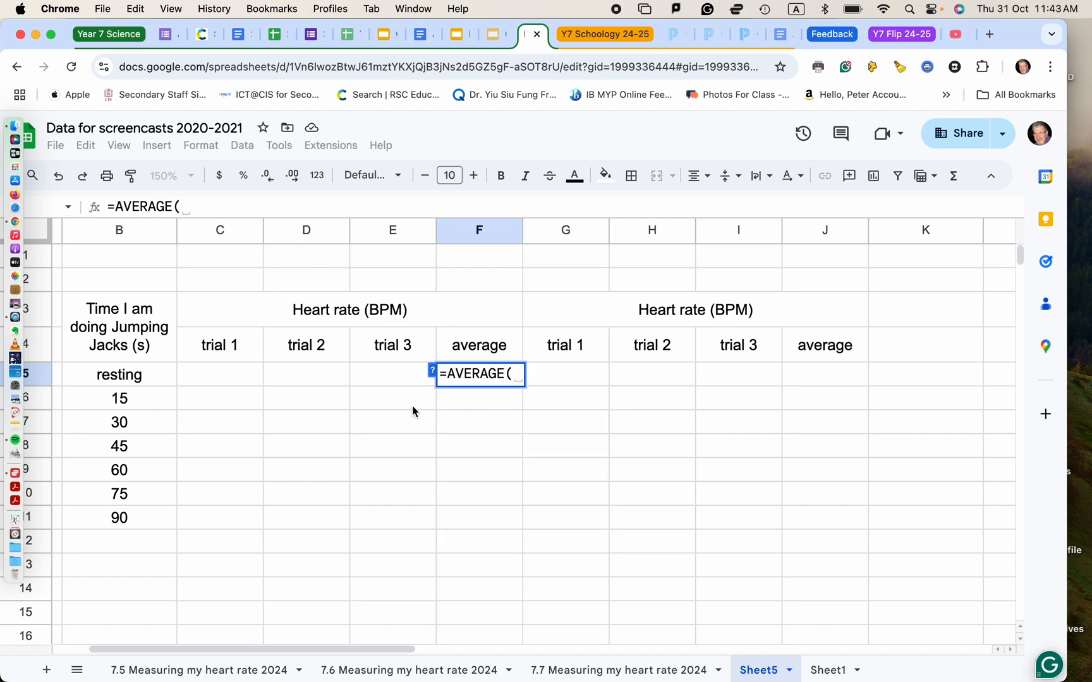
left_click_drag(221, 374, 366, 378)
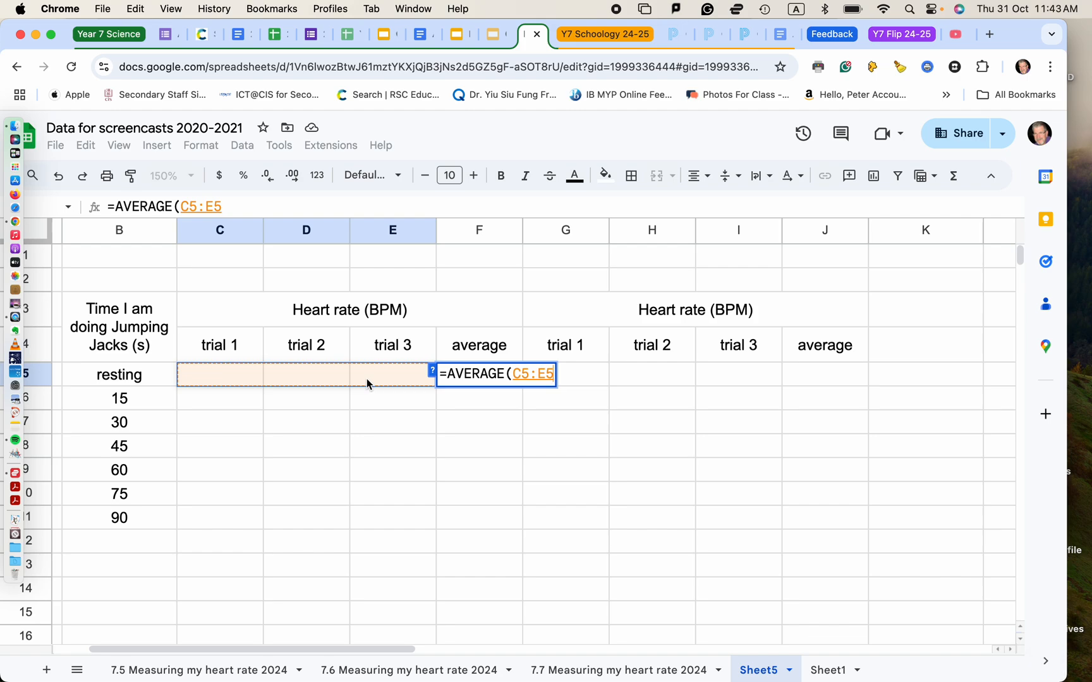
type(")")
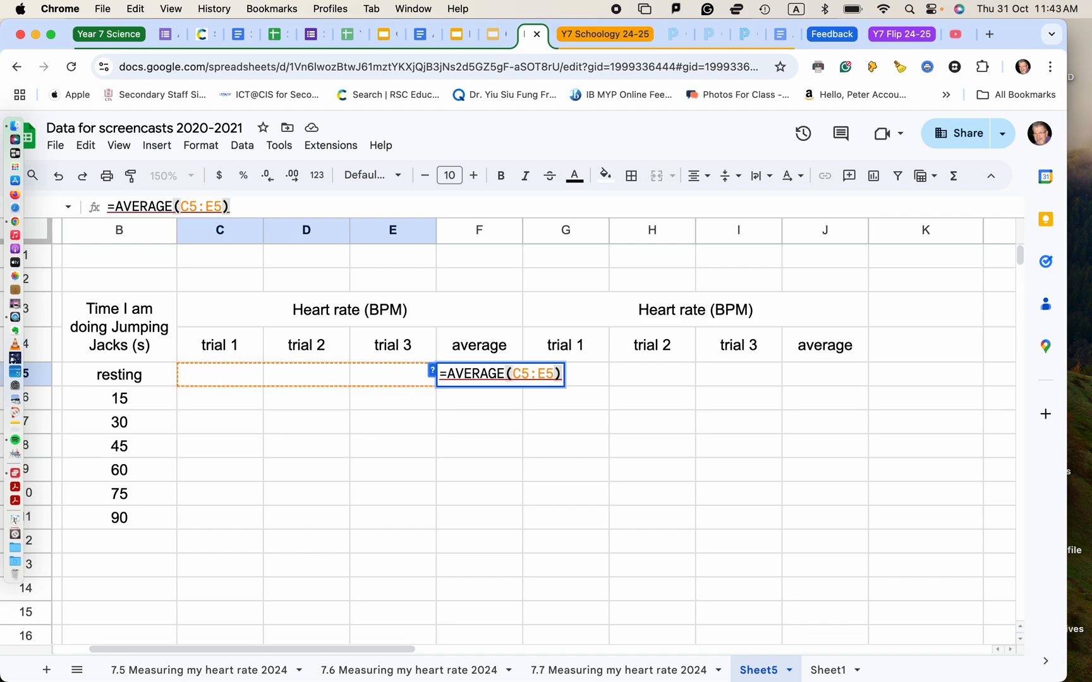
key("Return")
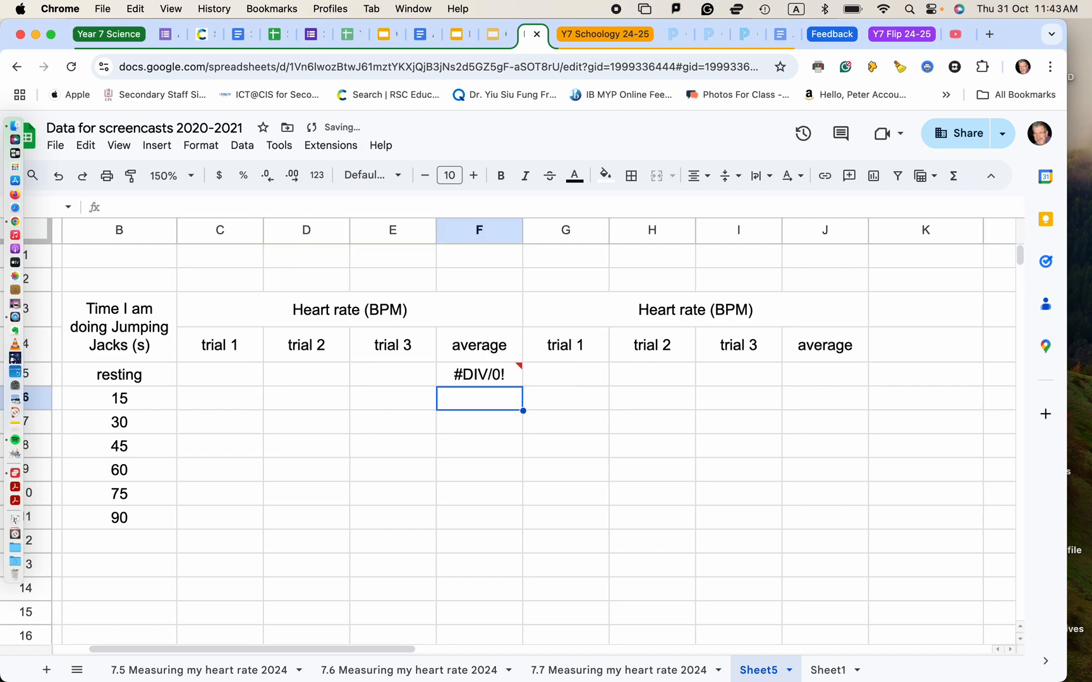
left_click(490, 375)
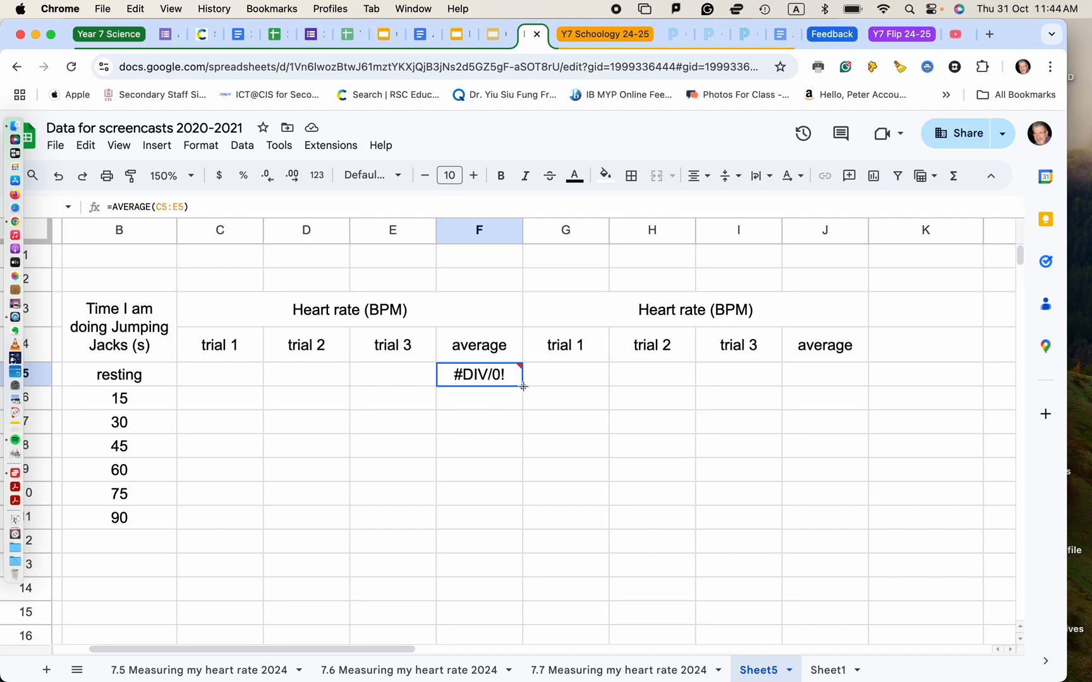
left_click_drag(522, 386, 519, 514)
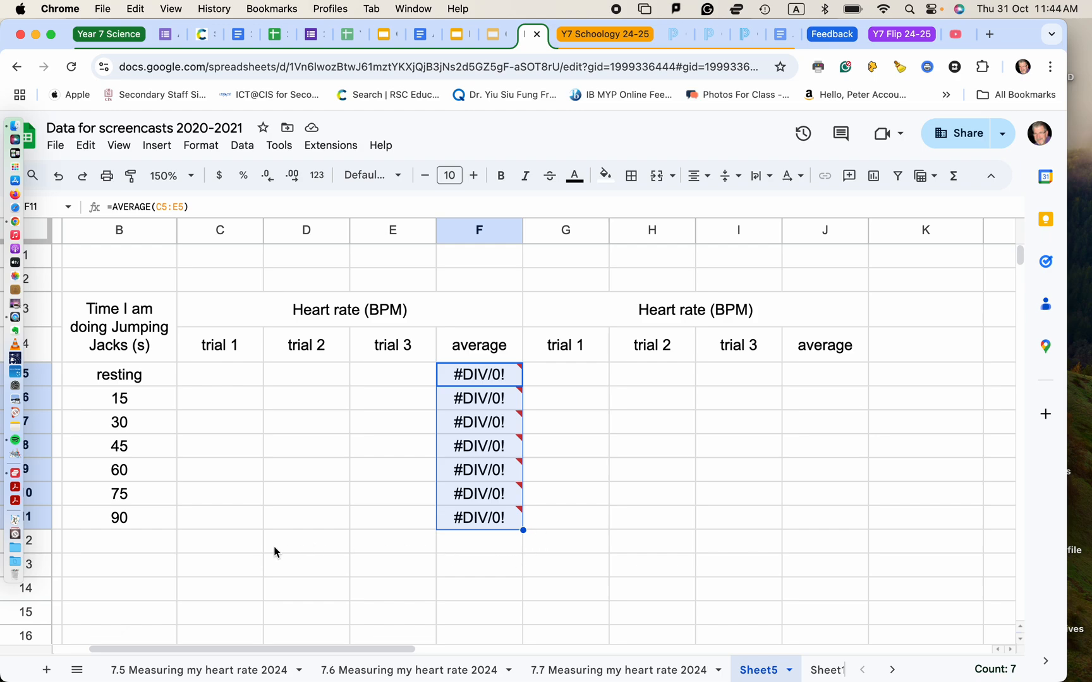
- Enter =AVERAGE(G5:I5) in J5 for the second trial group and fill the formula down to J11
left_click(819, 382)
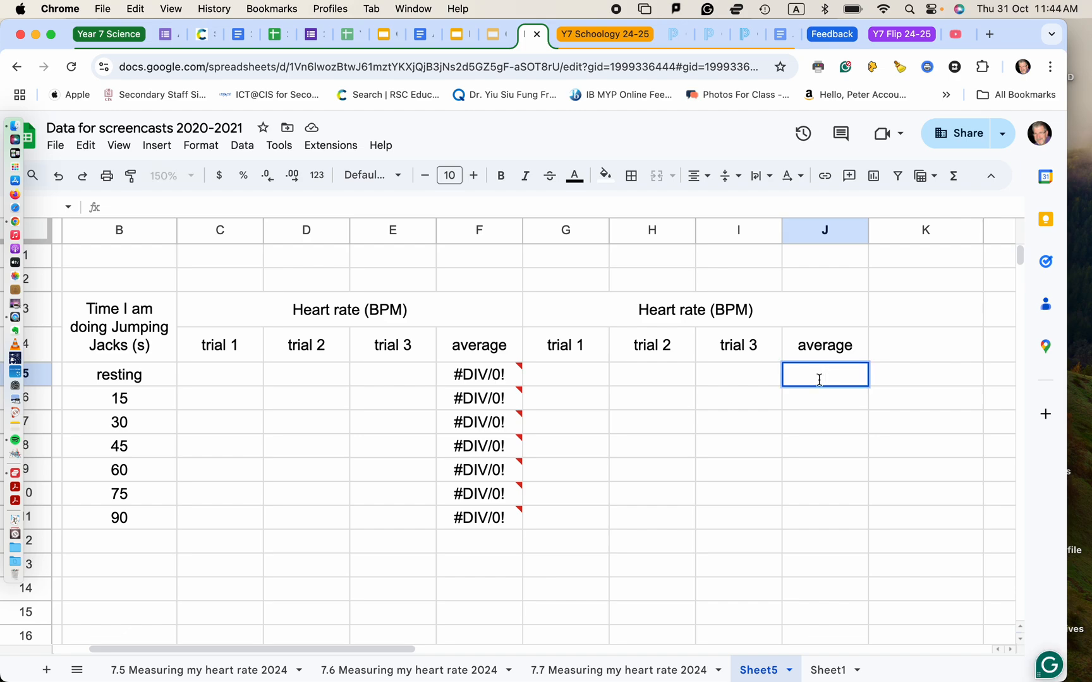
type("=aver")
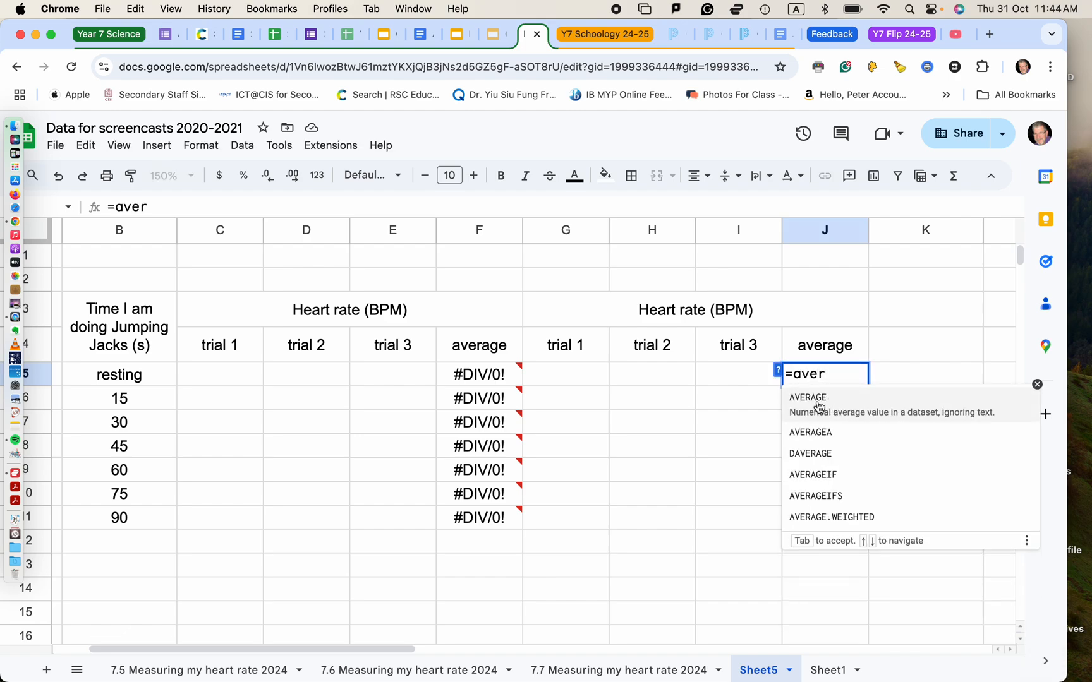
left_click(822, 398)
left_click_drag(566, 376, 717, 376)
type(")")
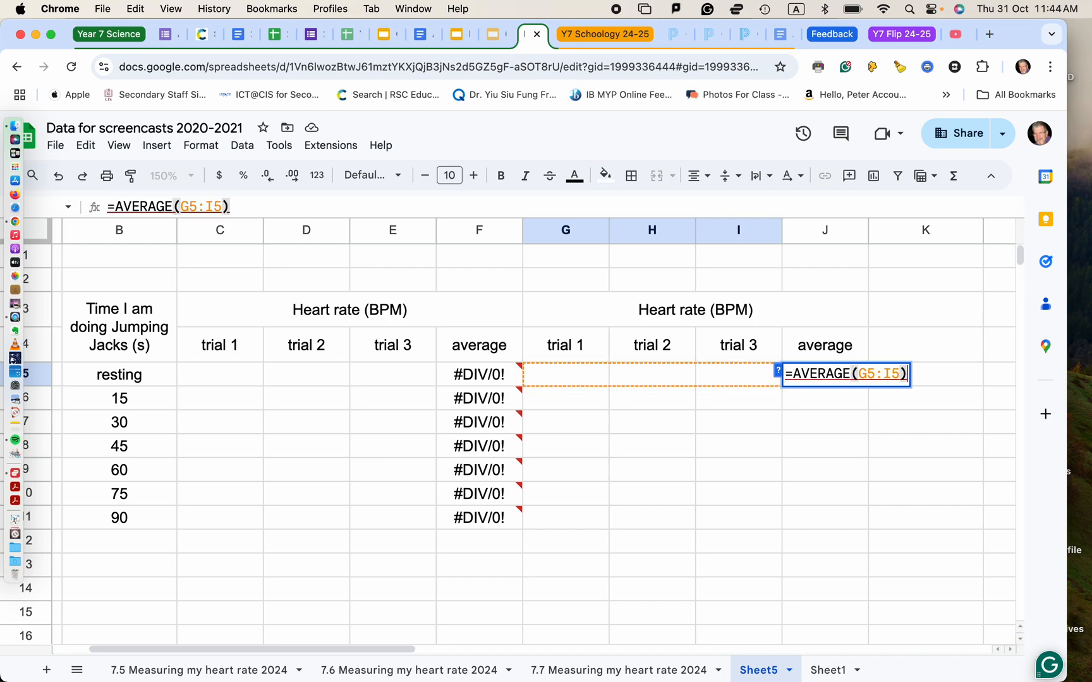
key("Return")
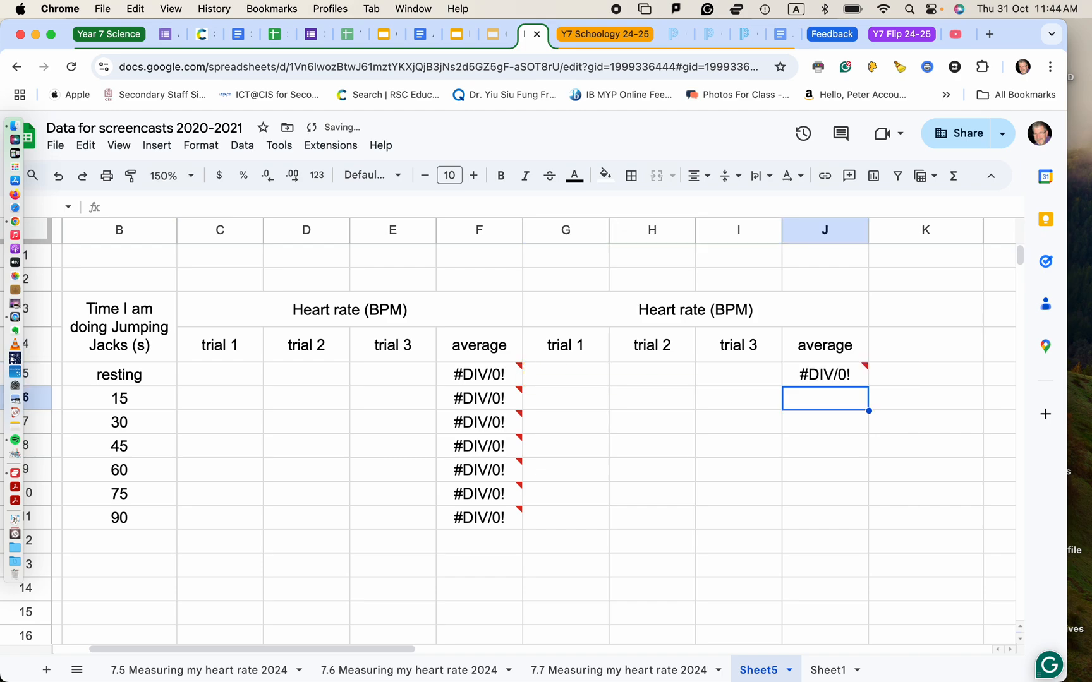
left_click(849, 378)
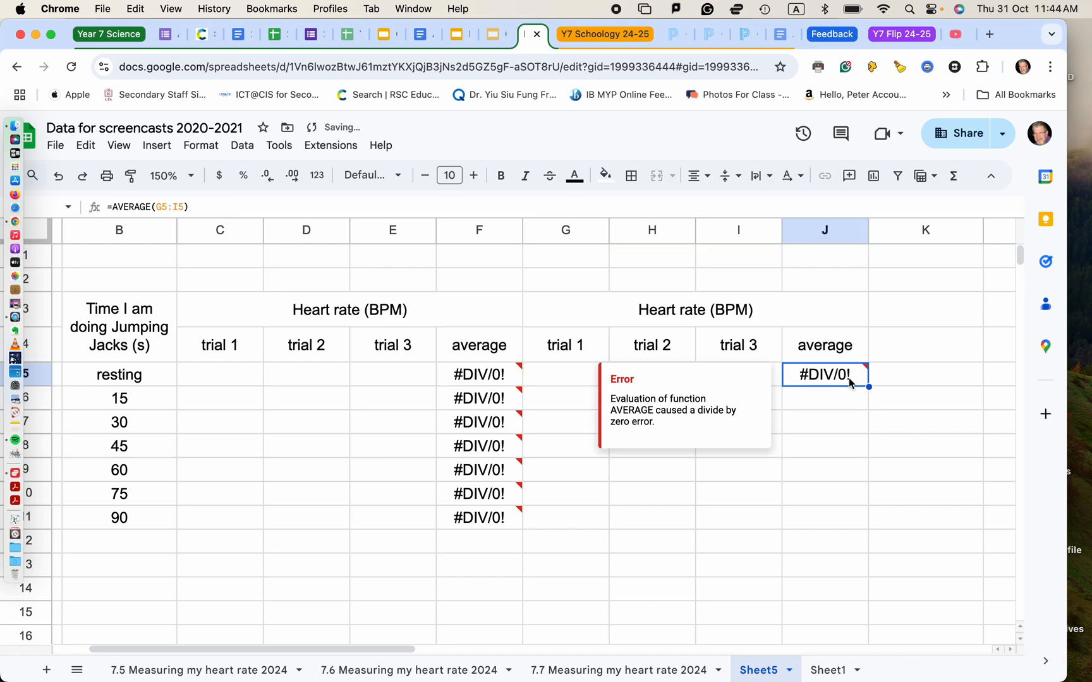
left_click_drag(868, 386, 870, 523)
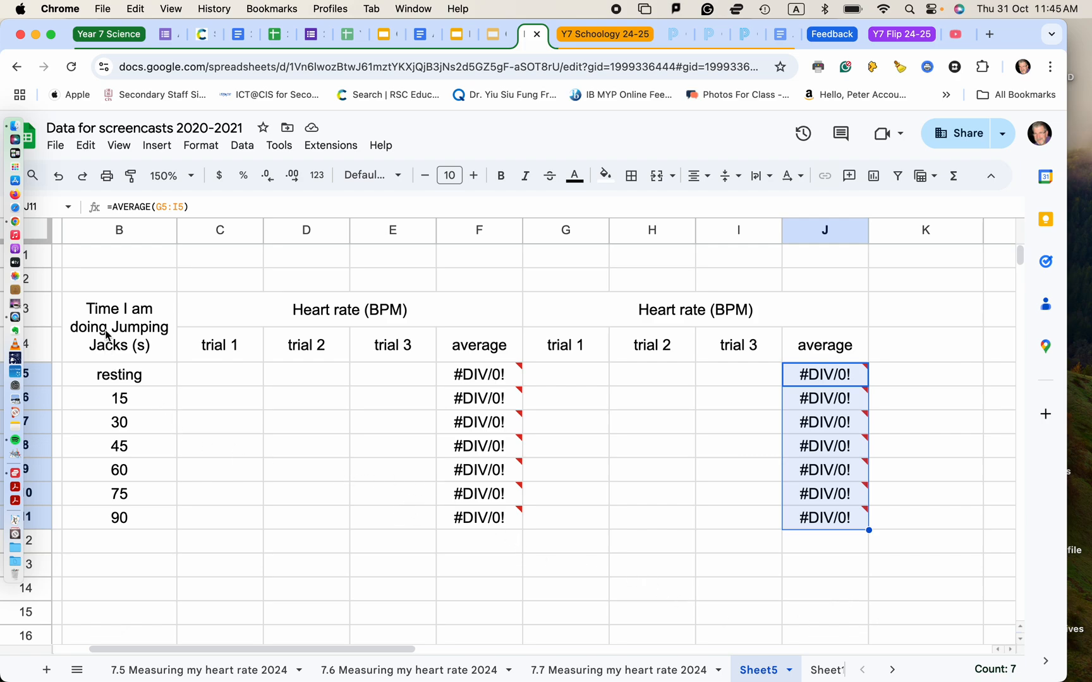
- Apply all borders to the whole heart-rate table, B3:J11
left_click_drag(108, 326, 702, 517)
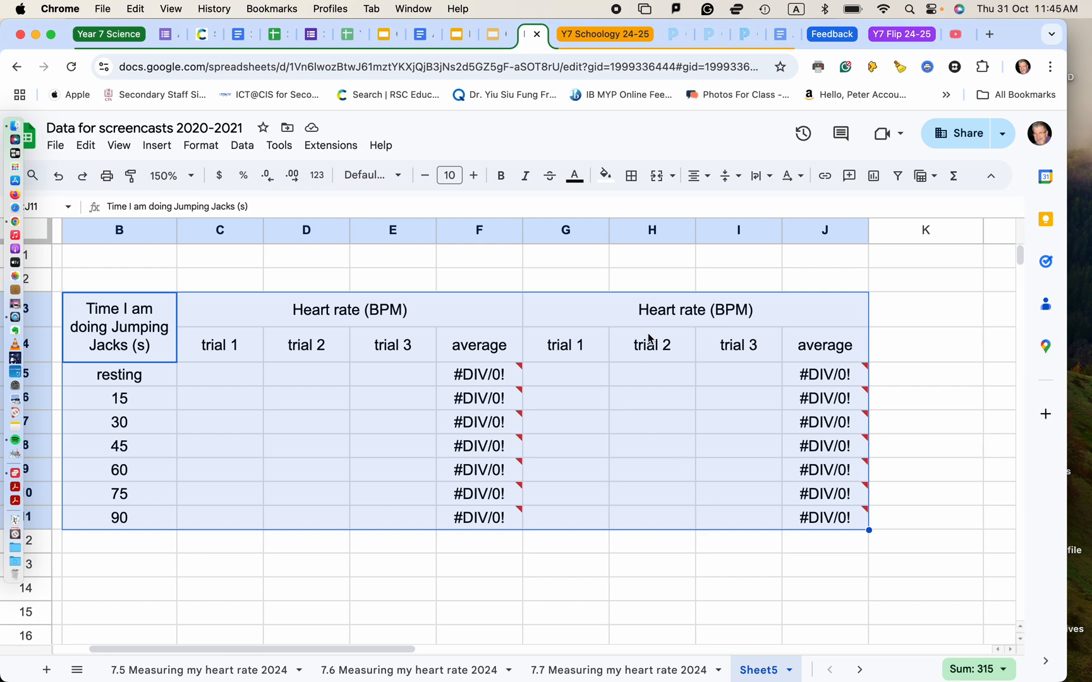
left_click(631, 177)
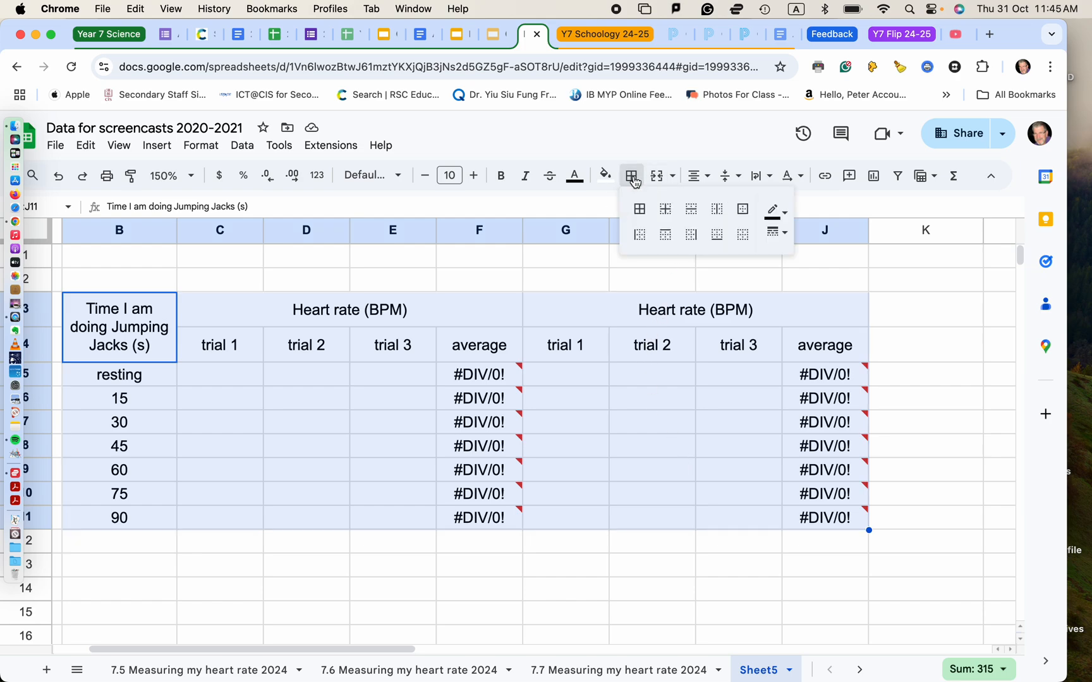
left_click(639, 215)
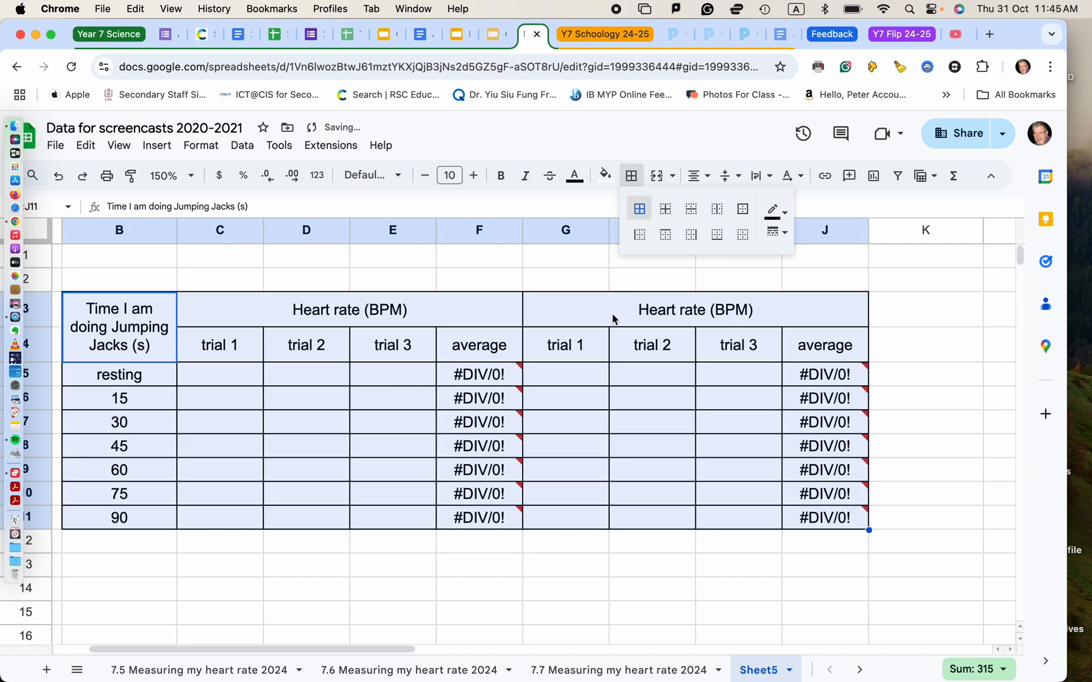
left_click(730, 593)
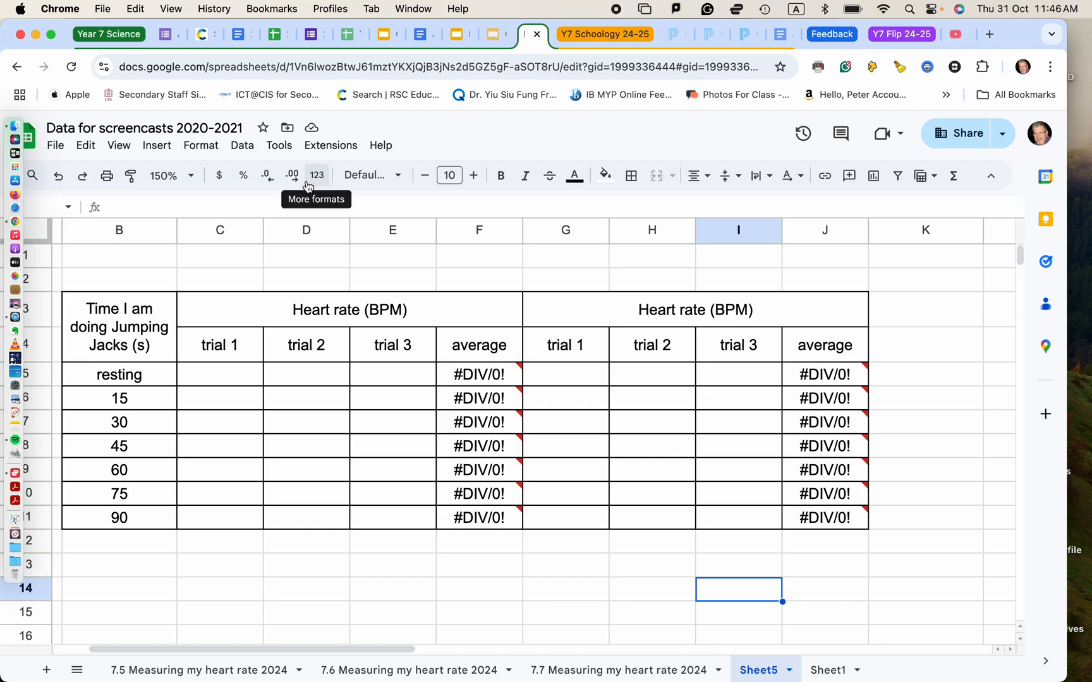
mouse_move(465, 373)
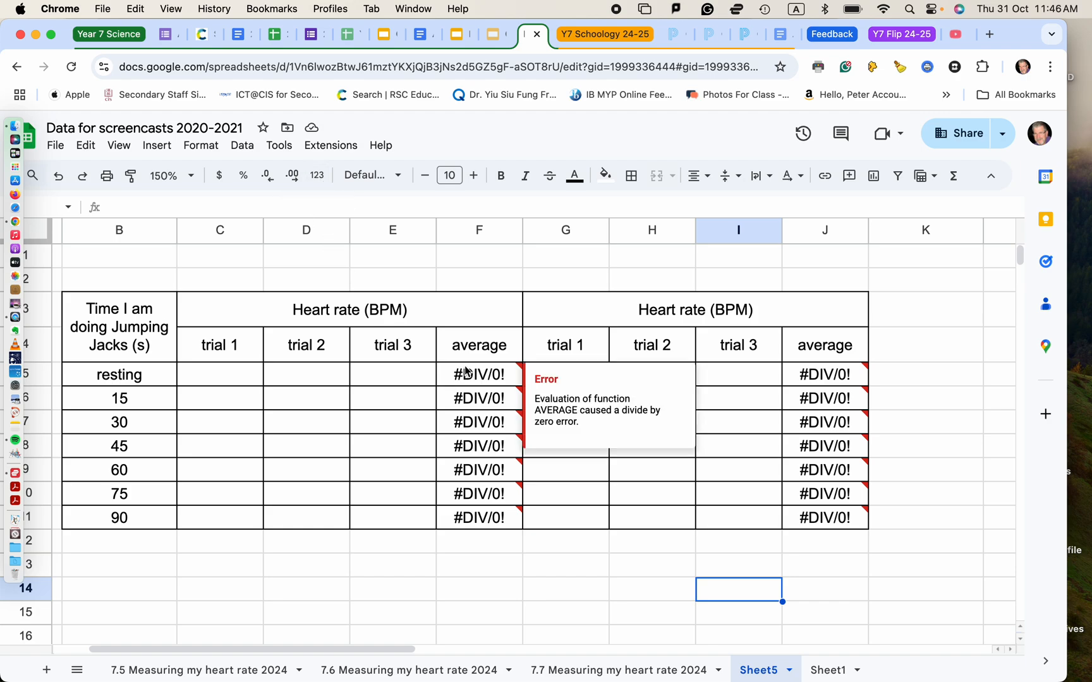